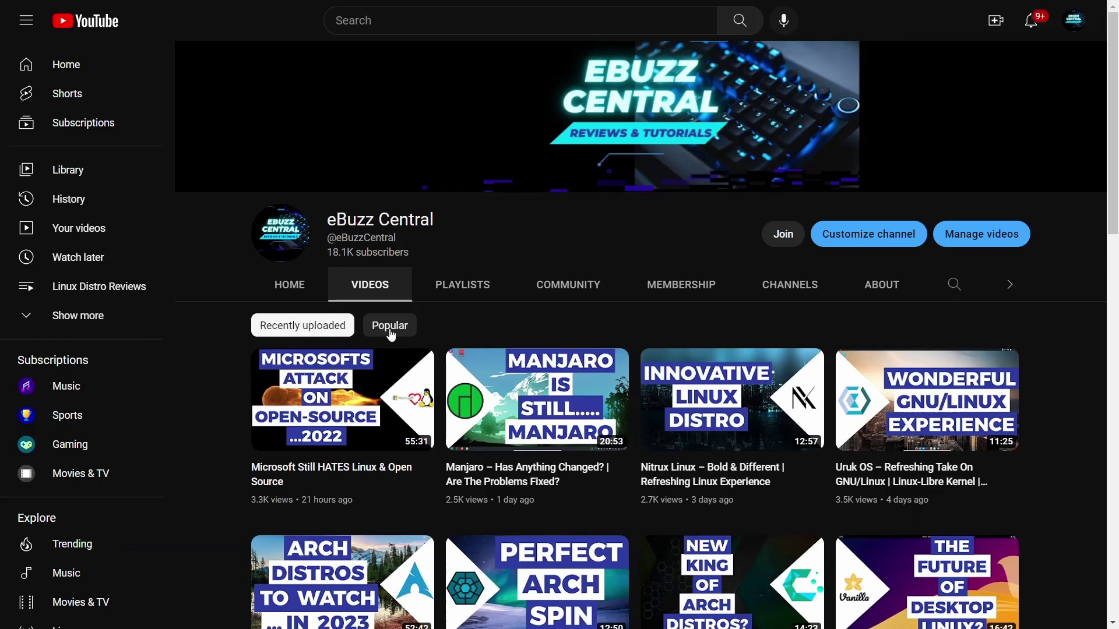
# Step: Open eBuzz Central's Join dialog to view its four membership tiers, $0.99 to $9.99 per month
pyautogui.click(784, 235)
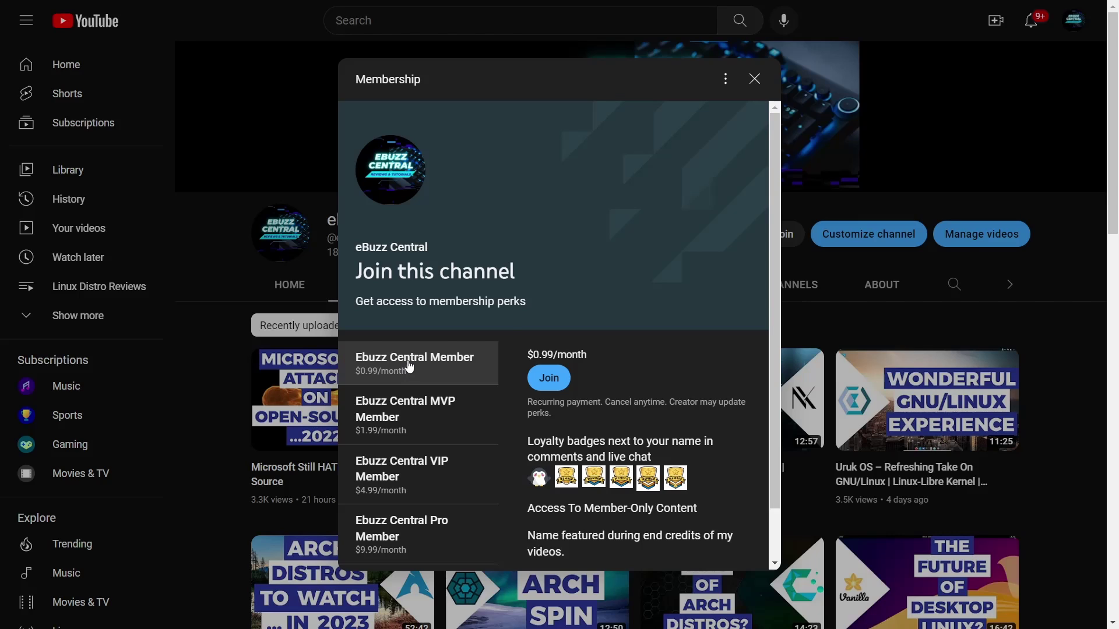
# Step: Close the membership dialog and scroll through the channel's members list in YouTube Studio
pyautogui.click(755, 80)
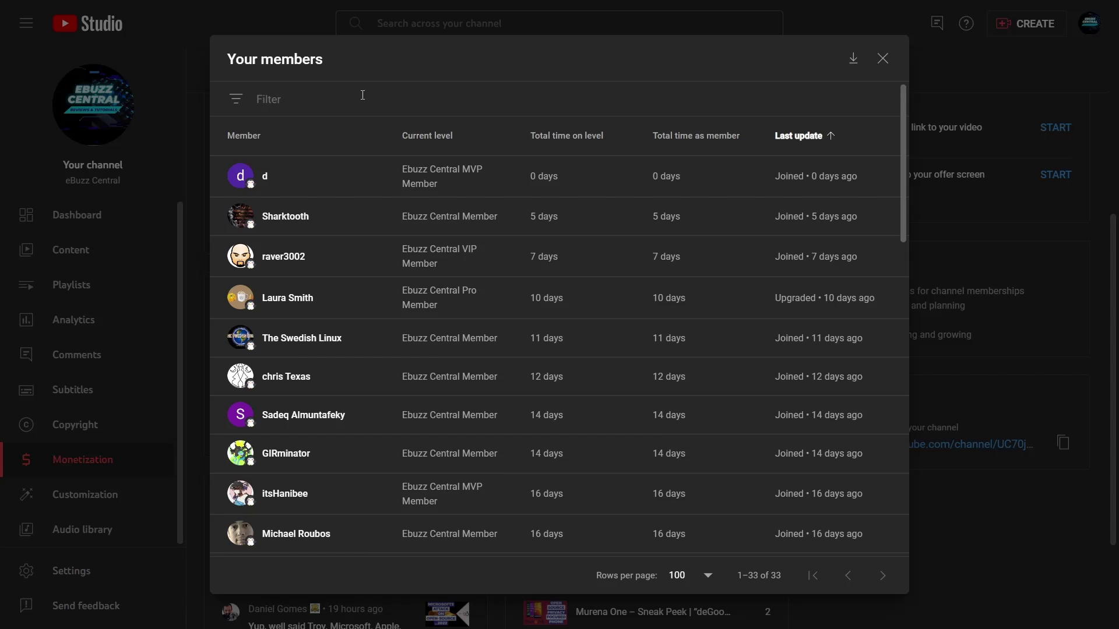
pyautogui.scroll(-6, 495, 182)
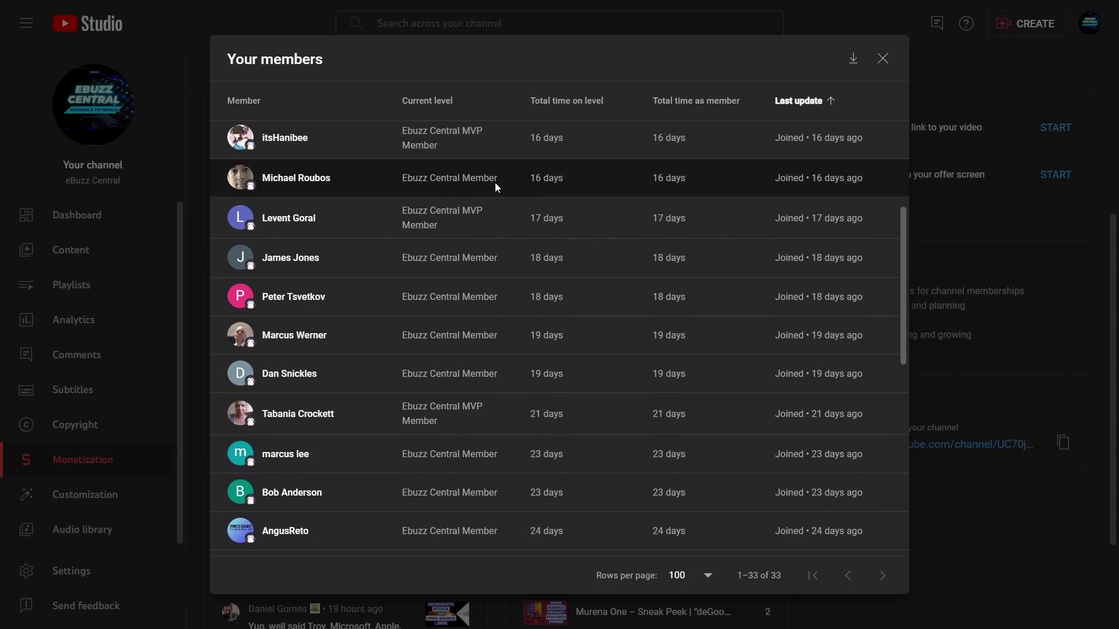
pyautogui.scroll(-7, 495, 183)
pyautogui.scroll(-3, 494, 185)
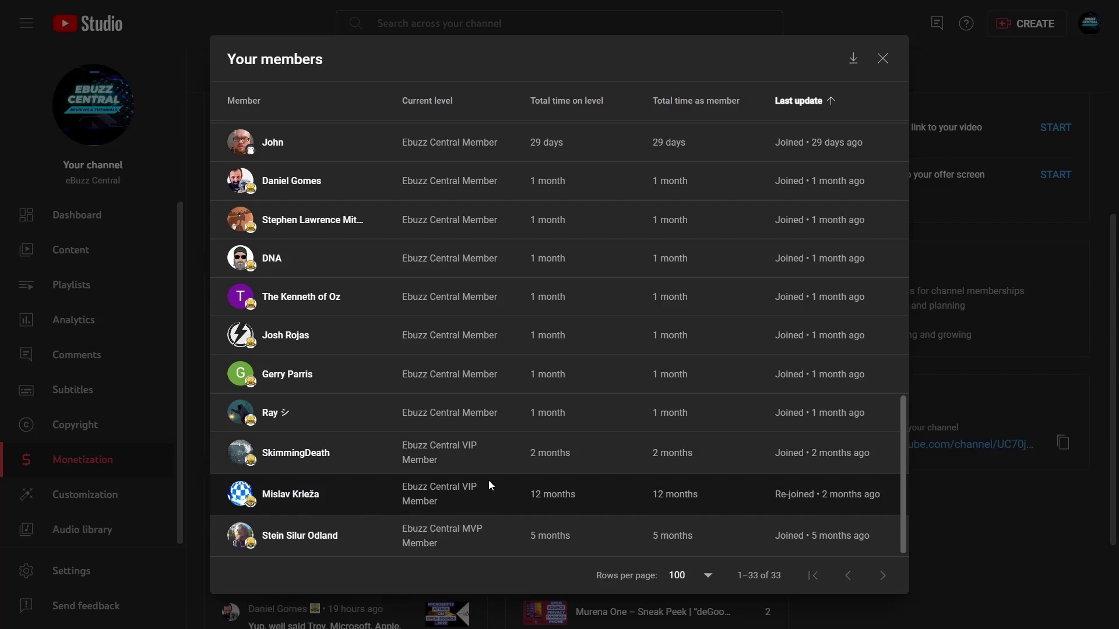
pyautogui.scroll(15, 489, 484)
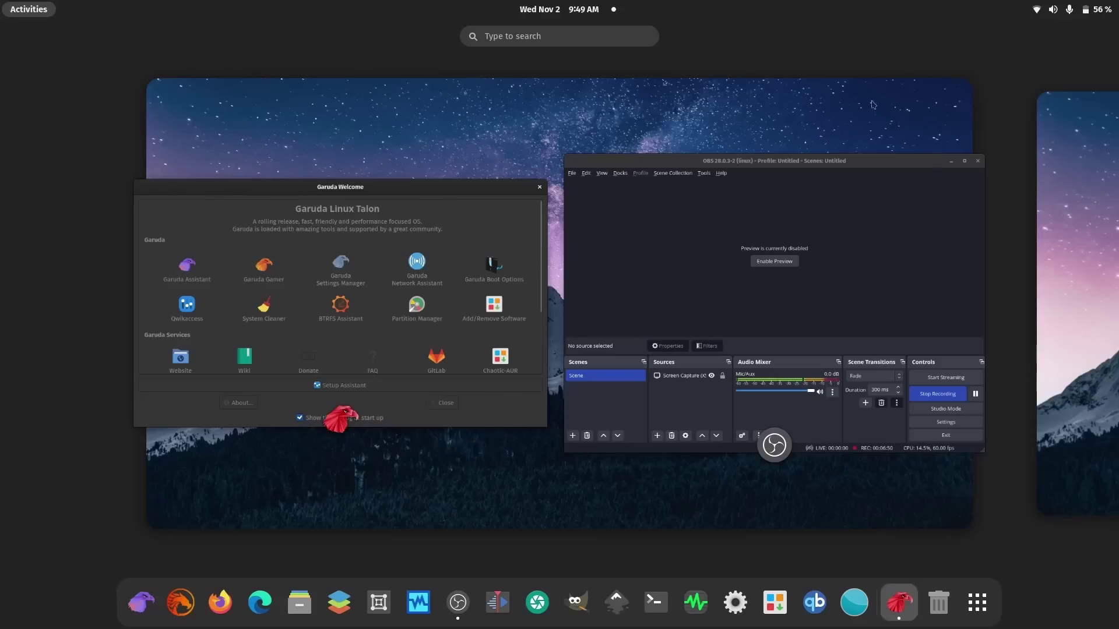
# Step: Exit the Activities overview by selecting the Garuda Welcome window
pyautogui.click(468, 478)
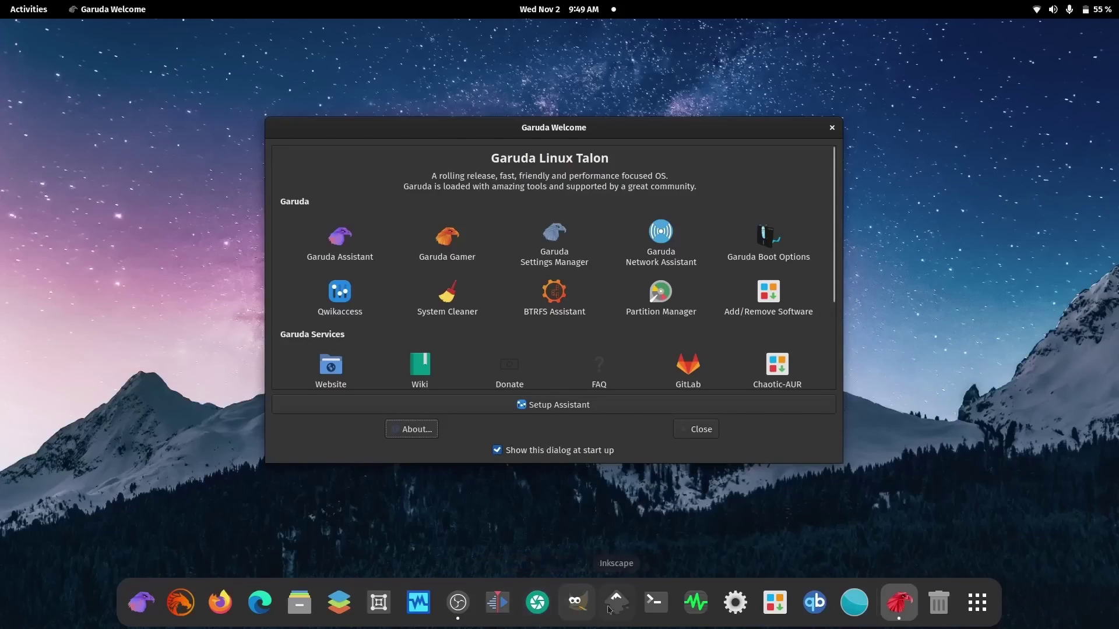
# Step: Run htop in a new terminal with program threads shown, then close the terminal
pyautogui.click(656, 603)
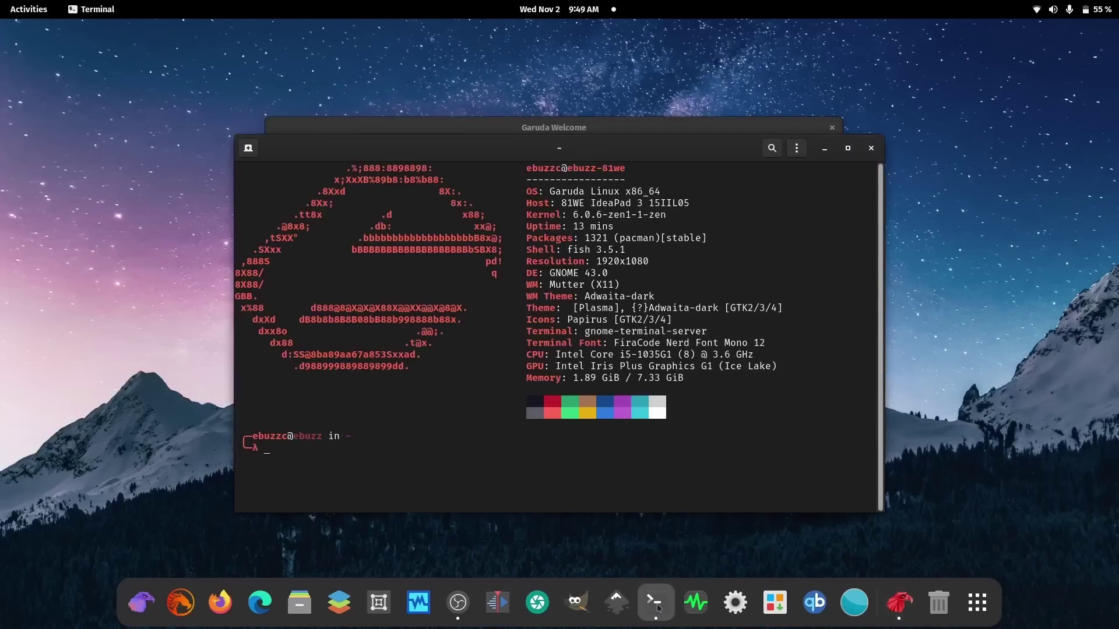
pyautogui.write('htop')
pyautogui.press('Return')
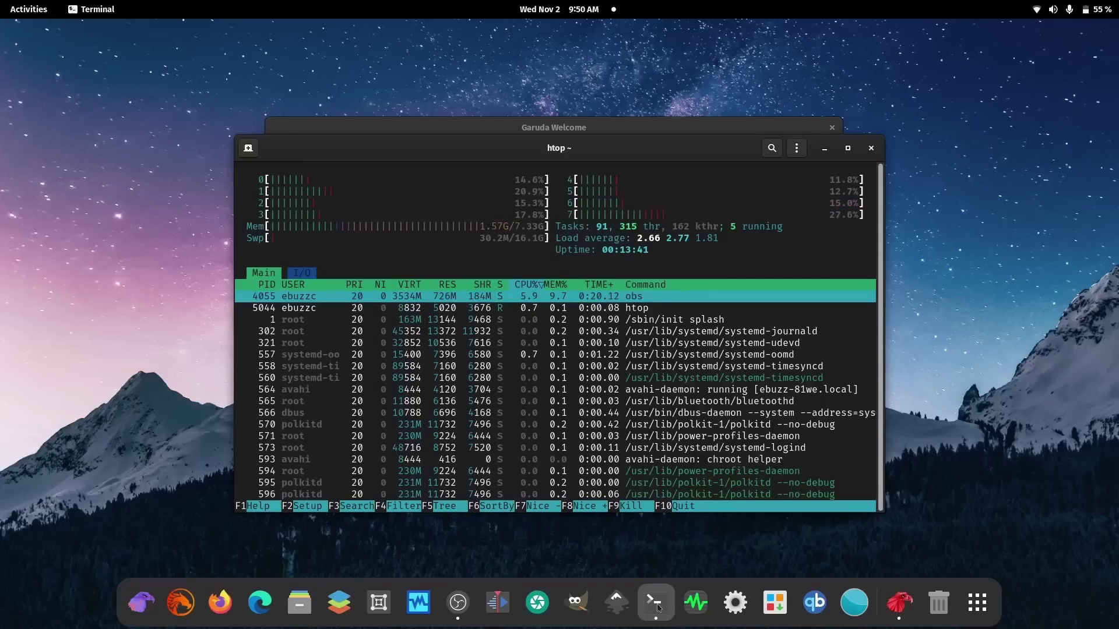
pyautogui.press('H')
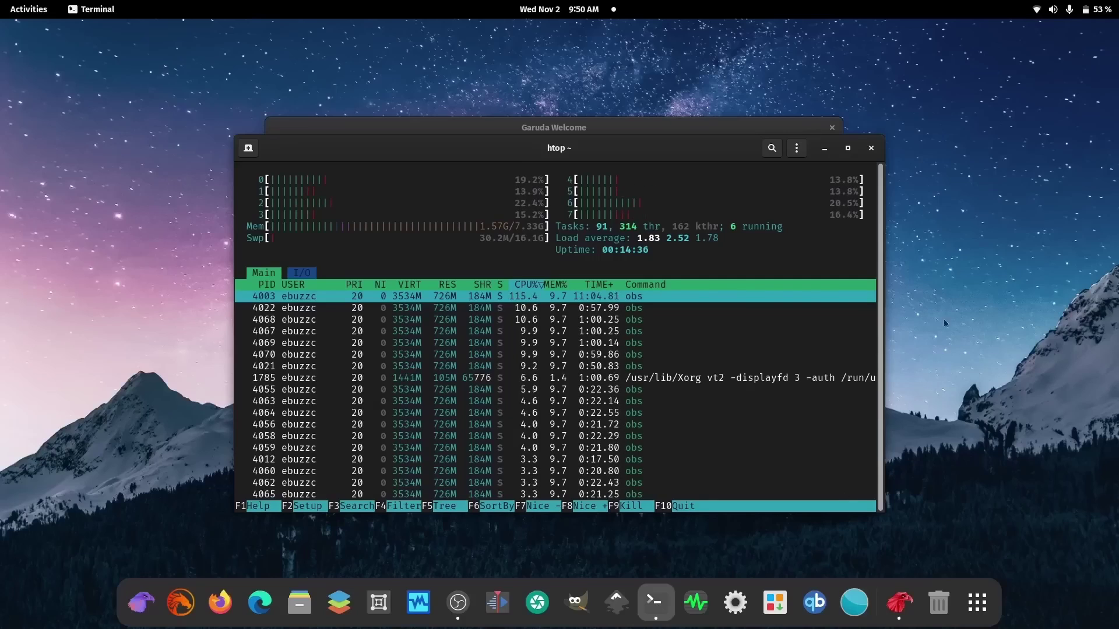
pyautogui.click(871, 150)
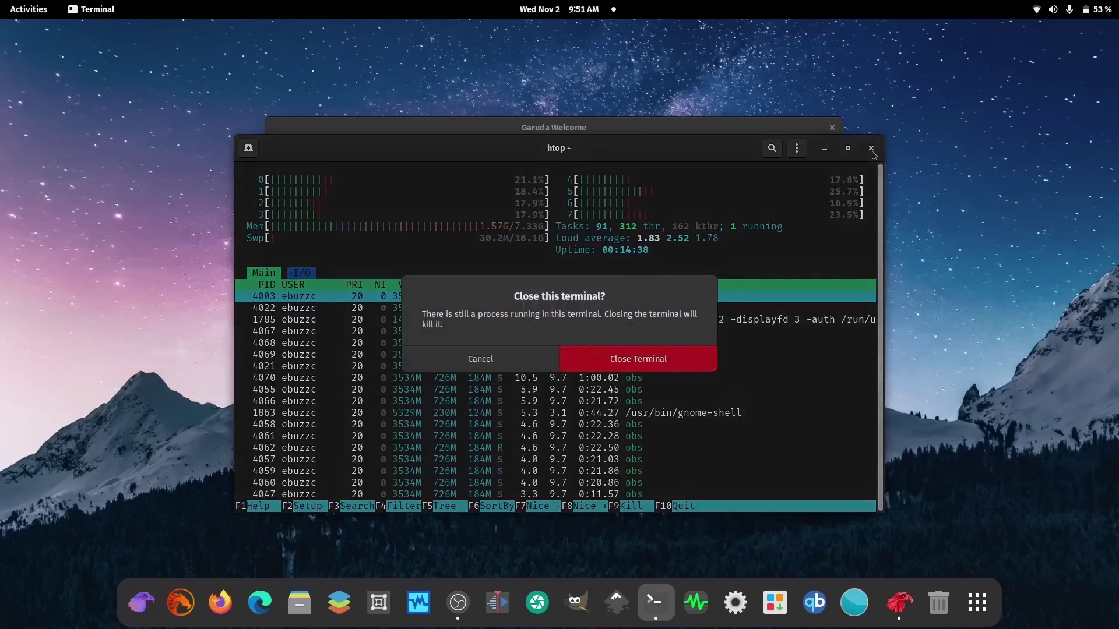
# Step: Confirm closing the terminal, then launch Garuda Assistant from Garuda Welcome
pyautogui.click(673, 358)
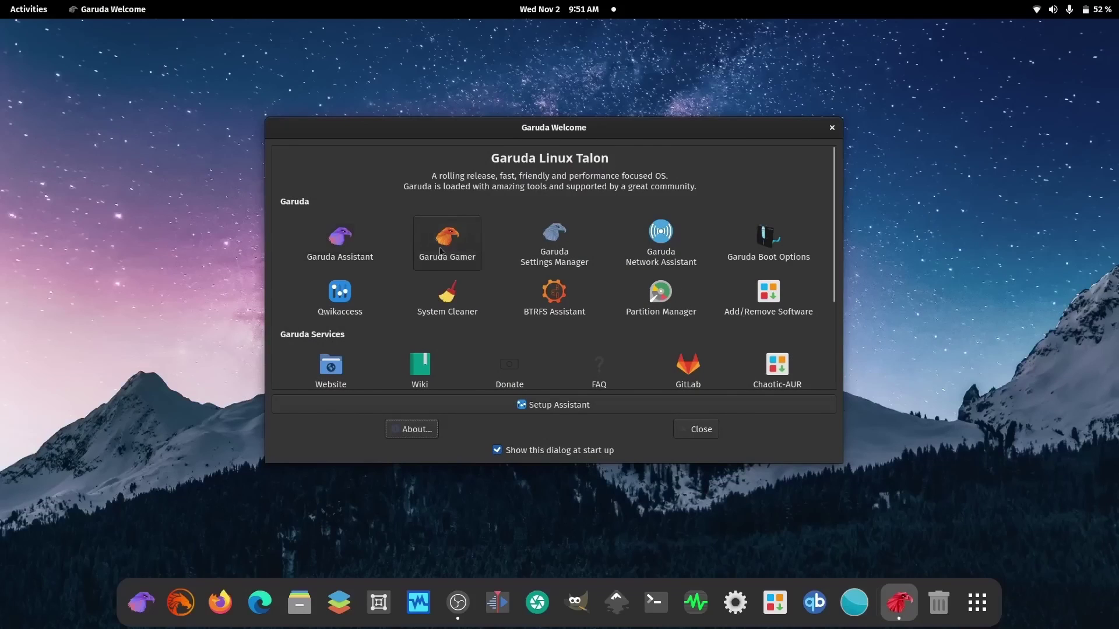
pyautogui.click(333, 253)
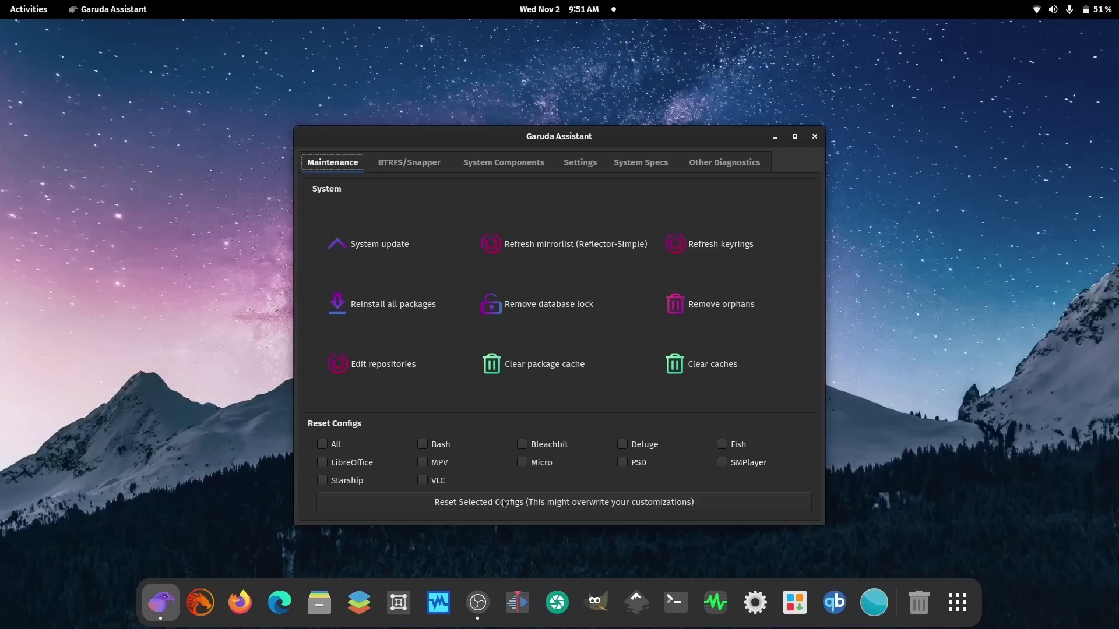
# Step: View the BTRFS/Snapper, System Components, Settings, System Specs, Other Diagnostics and Maintenance tabs, then close
pyautogui.click(415, 167)
pyautogui.click(478, 164)
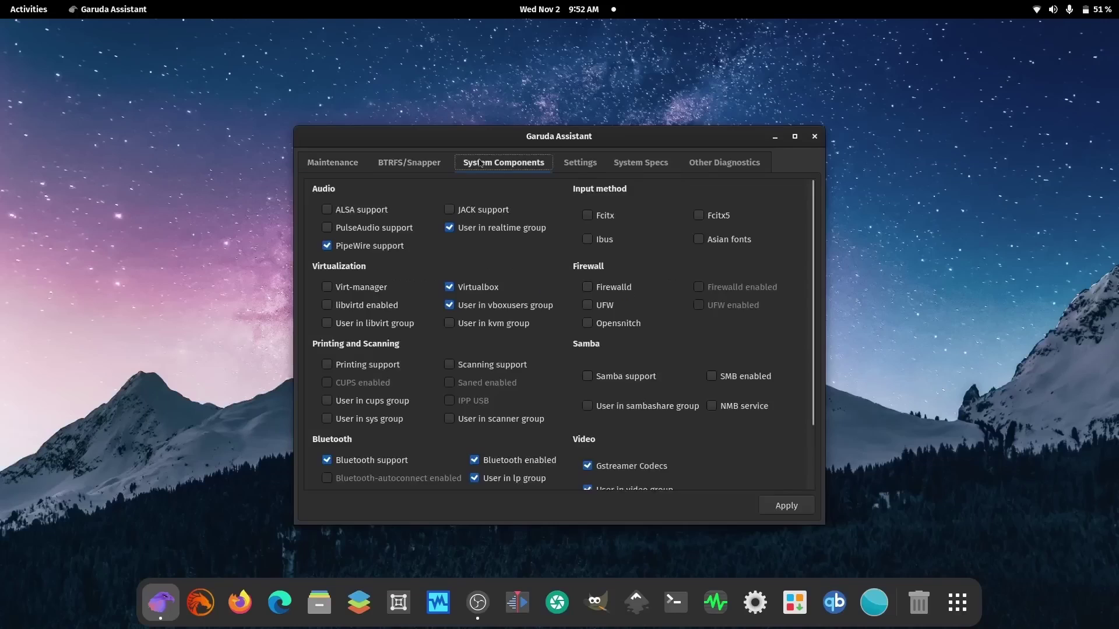
pyautogui.click(566, 167)
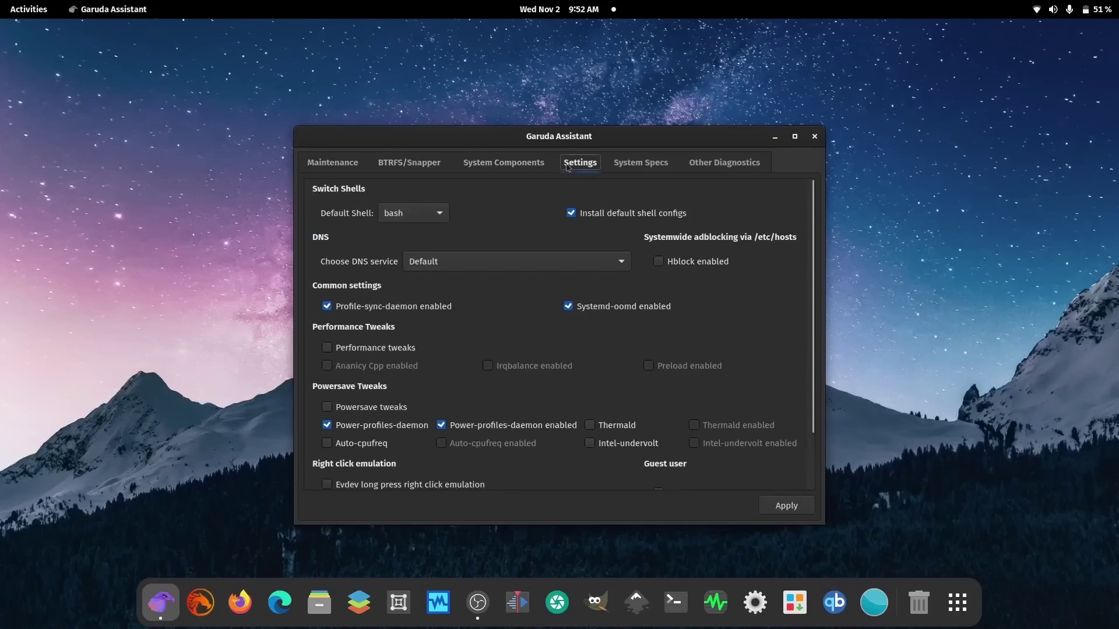
pyautogui.click(638, 166)
pyautogui.click(712, 169)
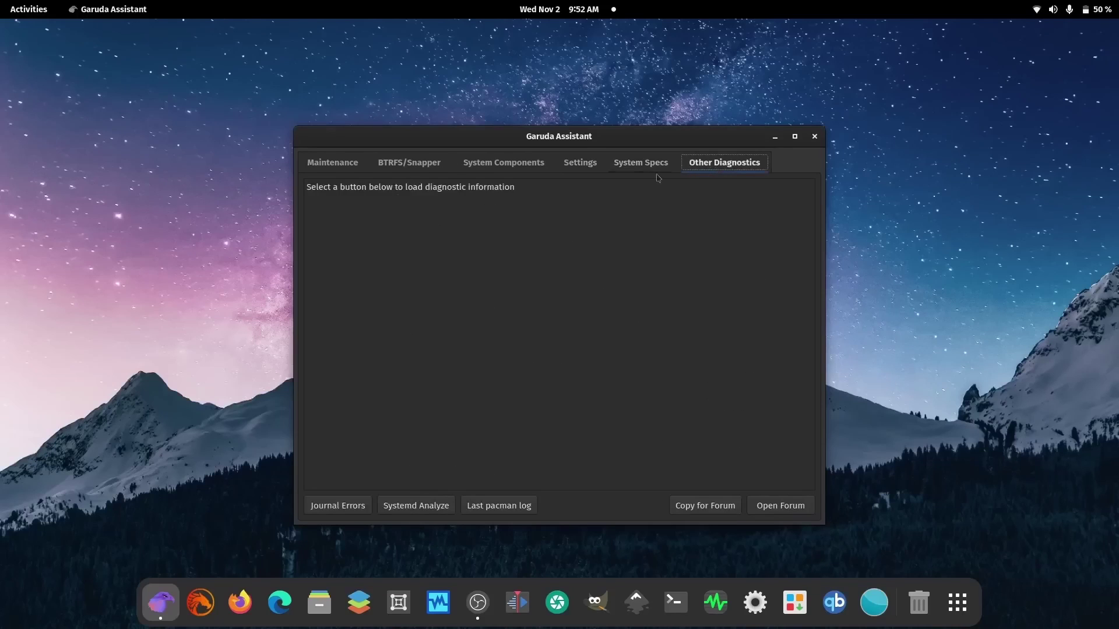
pyautogui.click(337, 169)
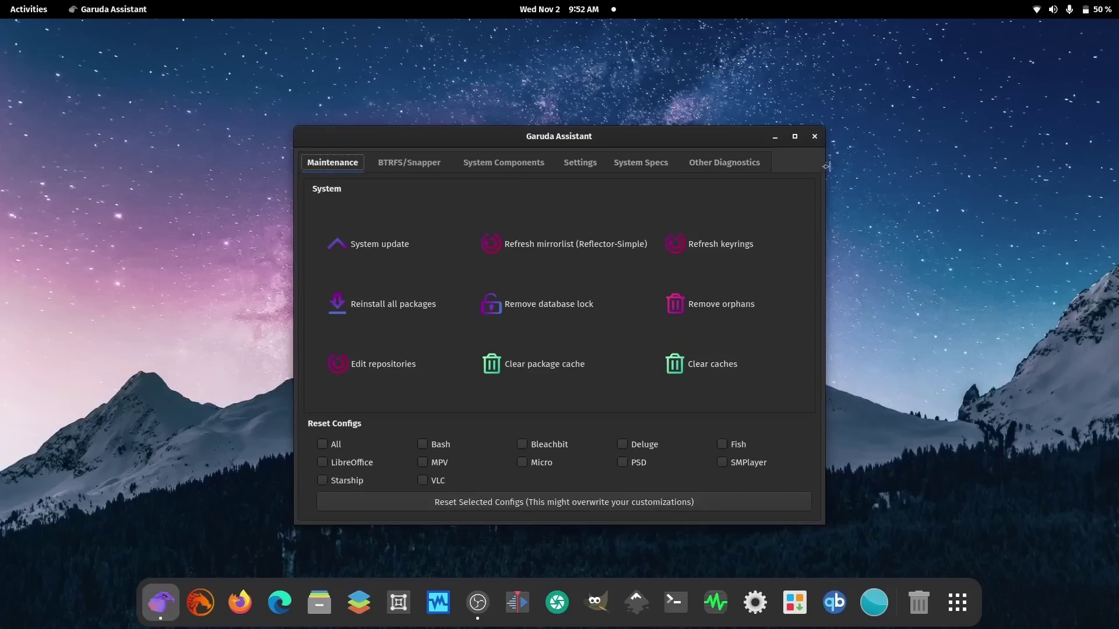
pyautogui.click(814, 136)
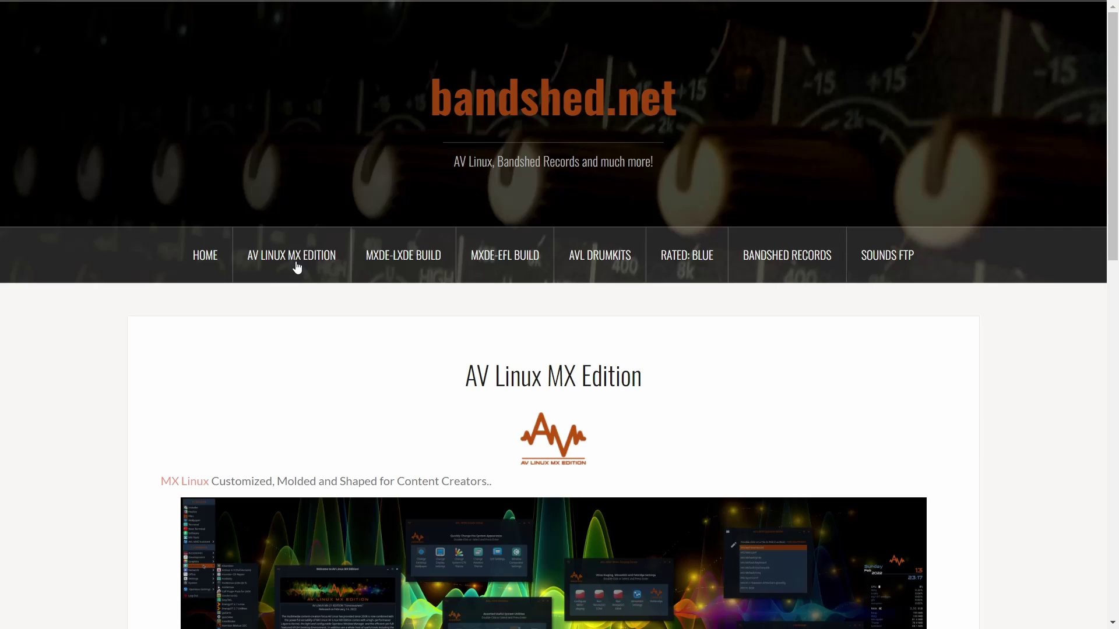
# Step: Look over the MXDE-LXDE and MXDE-EFL Build pages, then return to AV Linux MX Edition
pyautogui.click(407, 267)
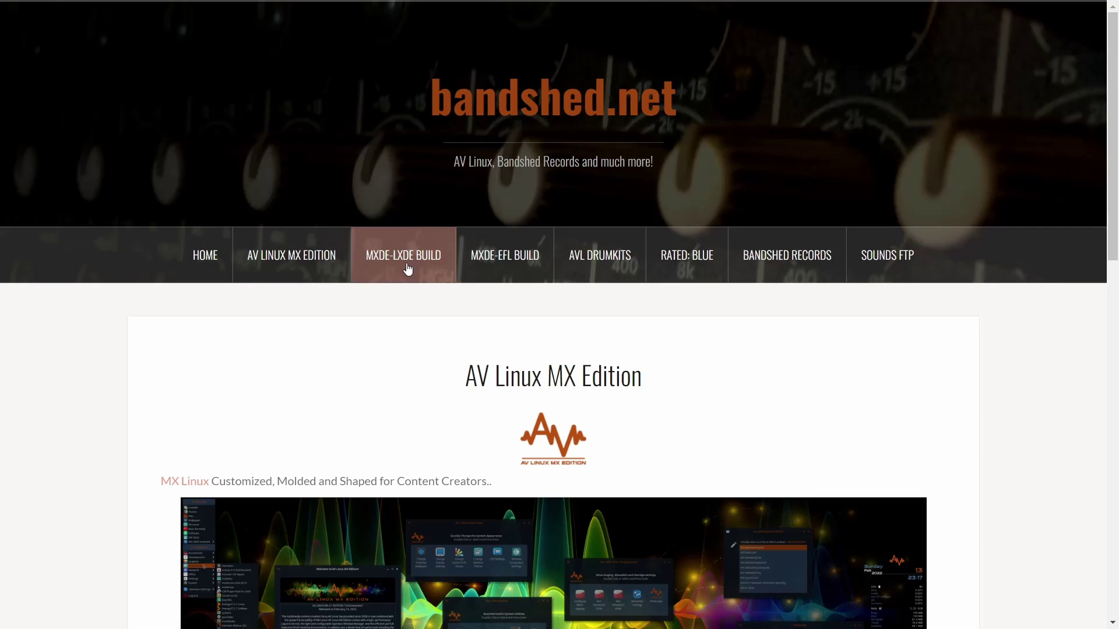
pyautogui.scroll(-6, 407, 268)
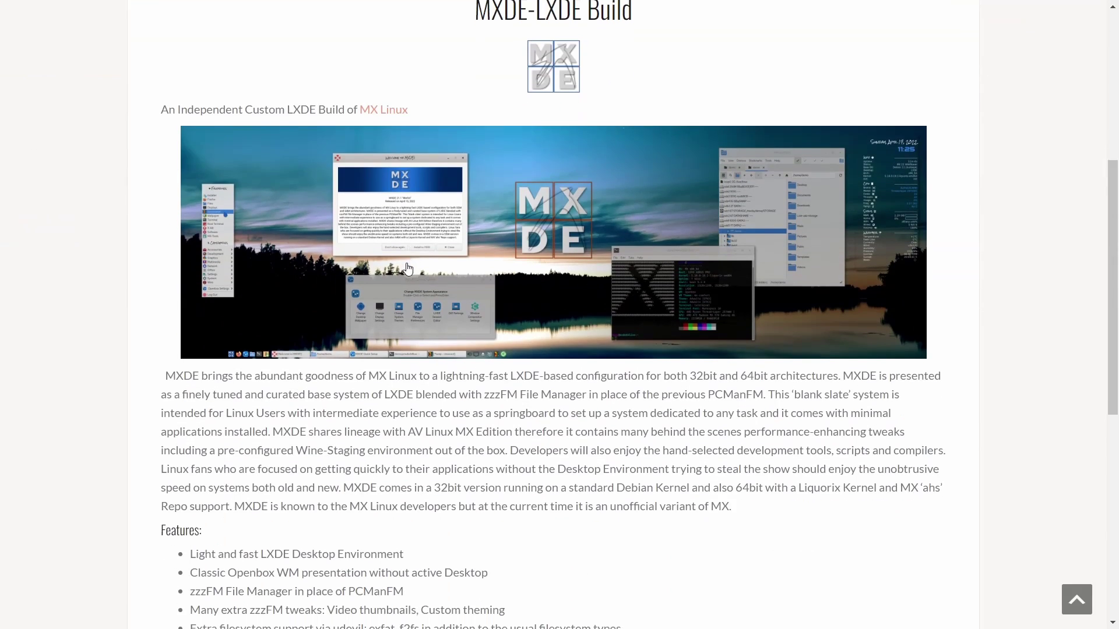
pyautogui.scroll(6, 408, 268)
pyautogui.click(473, 268)
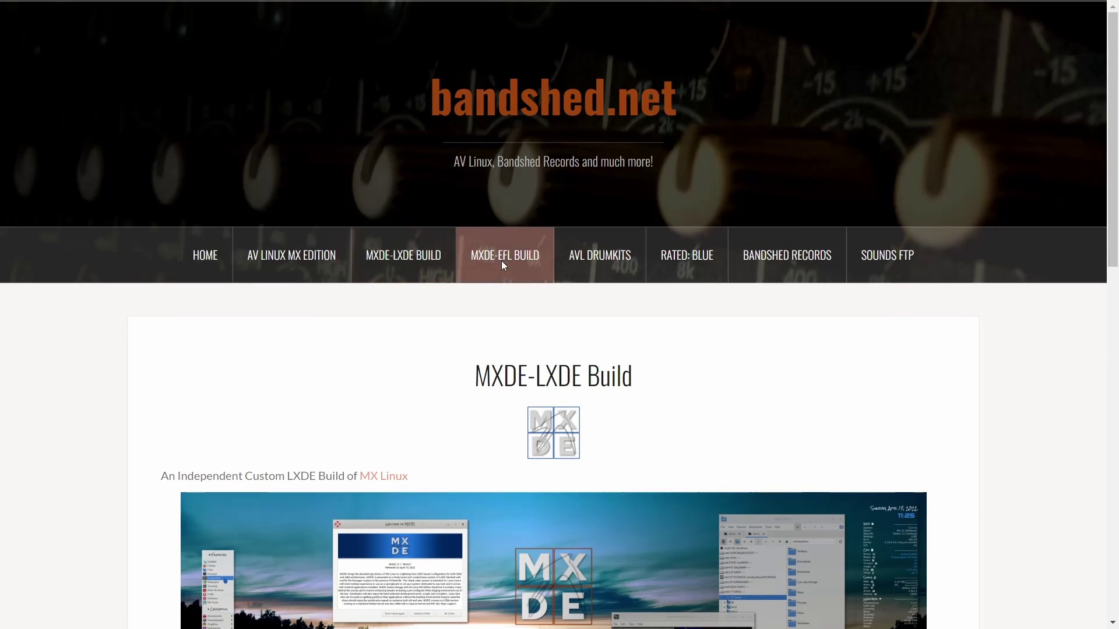
pyautogui.scroll(-6, 585, 343)
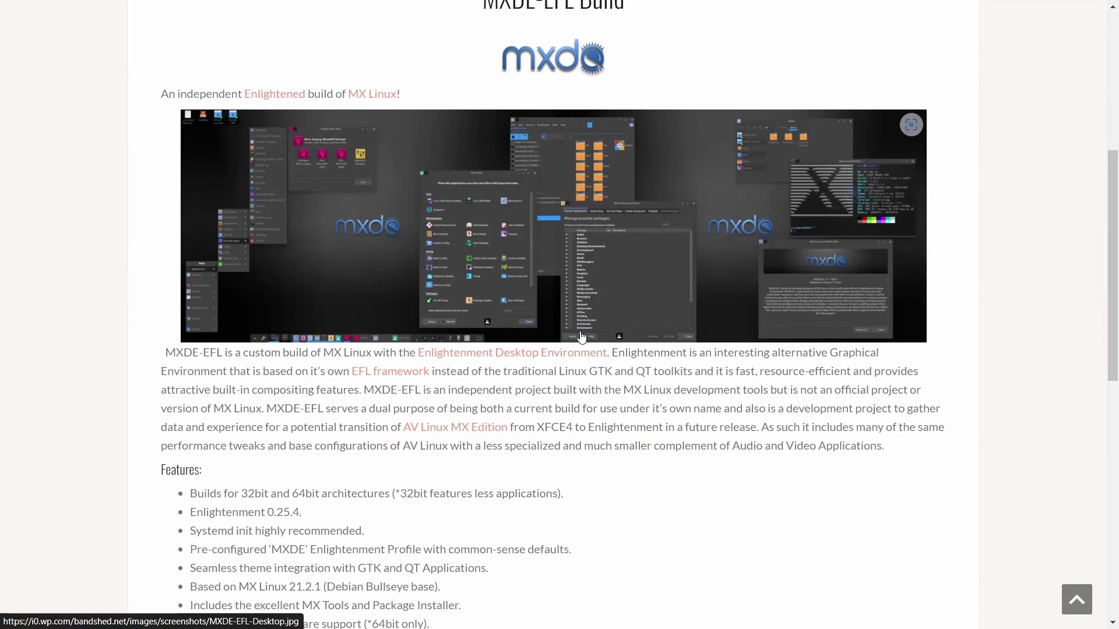
pyautogui.scroll(6, 583, 341)
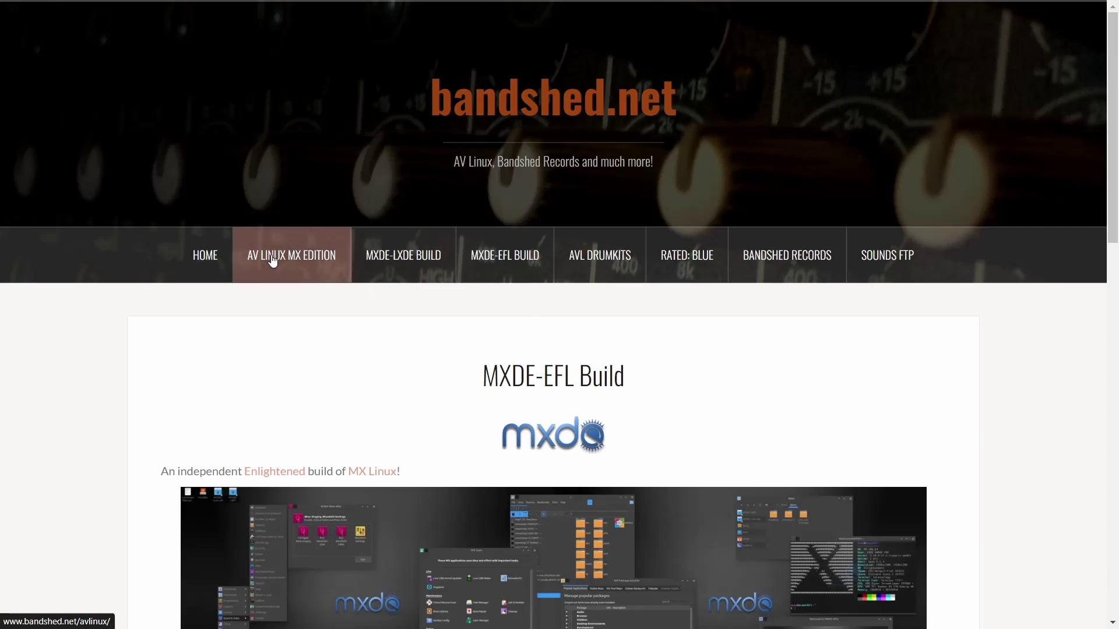
pyautogui.click(272, 261)
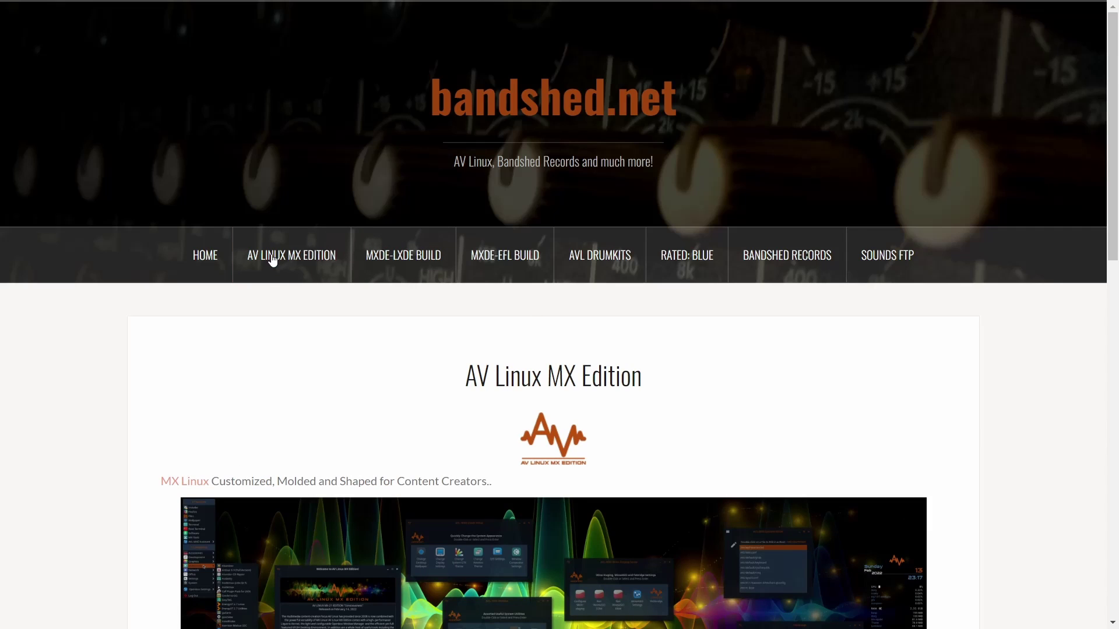
# Step: Scroll down to the Bandshed, Linuxaudio and Bytemark download mirrors for AV Linux MX-21.1
pyautogui.scroll(-8, 307, 252)
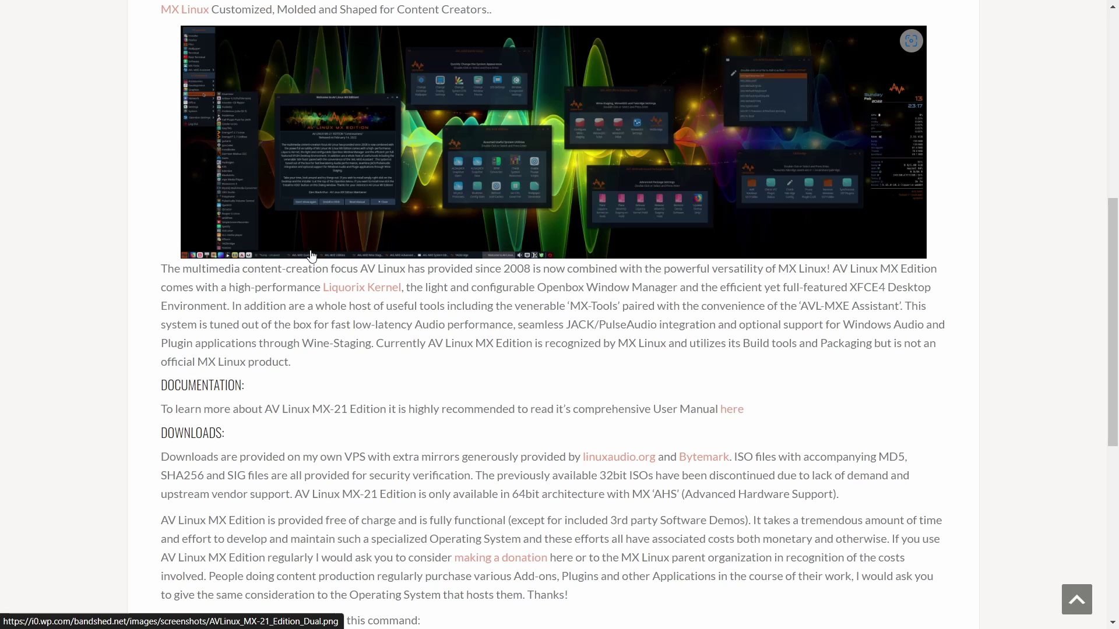
pyautogui.scroll(-5, 318, 250)
pyautogui.scroll(13, 417, 278)
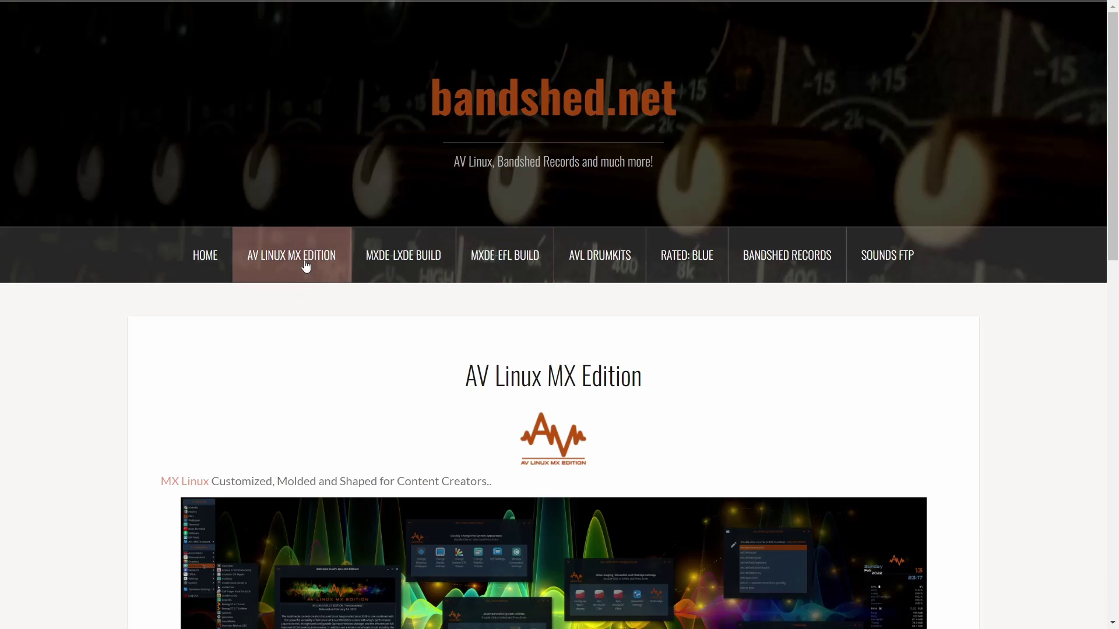
pyautogui.scroll(-15, 369, 294)
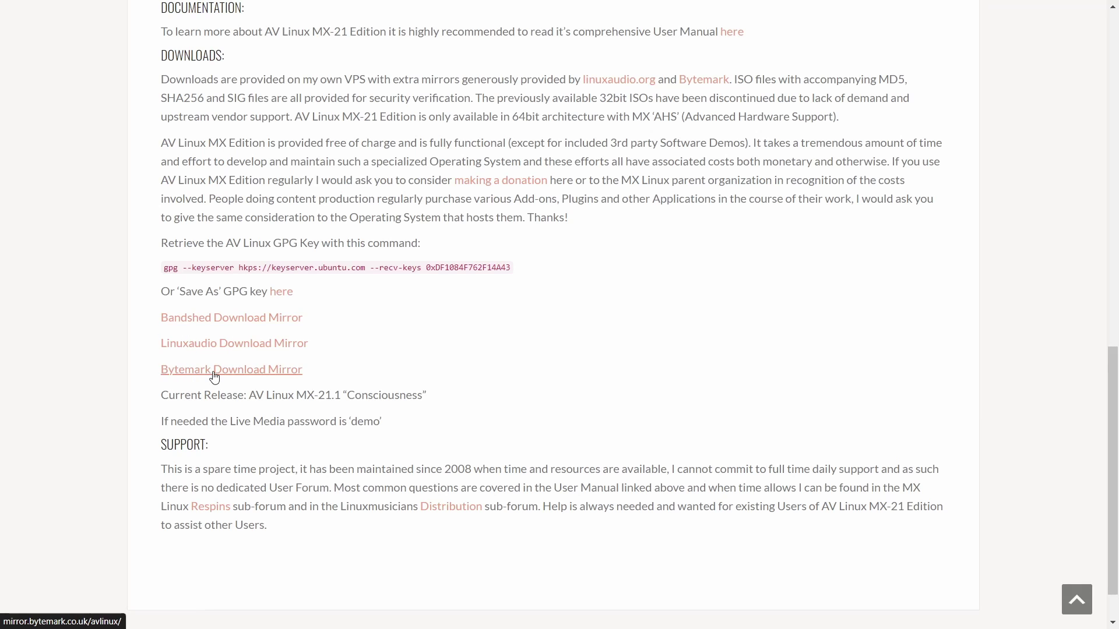
pyautogui.click(226, 320)
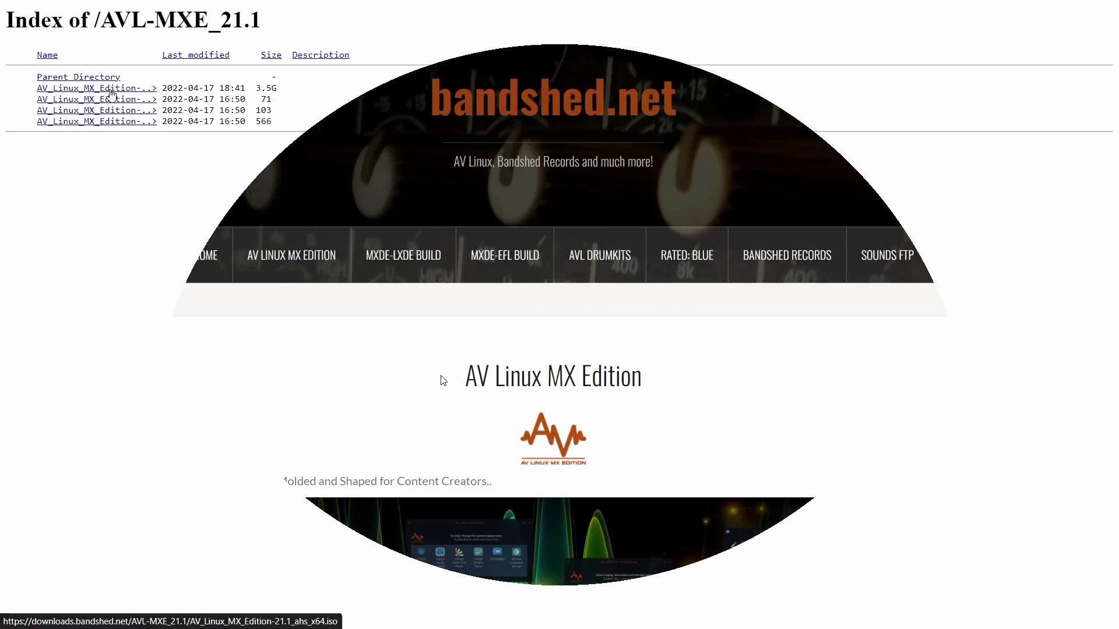
pyautogui.scroll(-8, 440, 375)
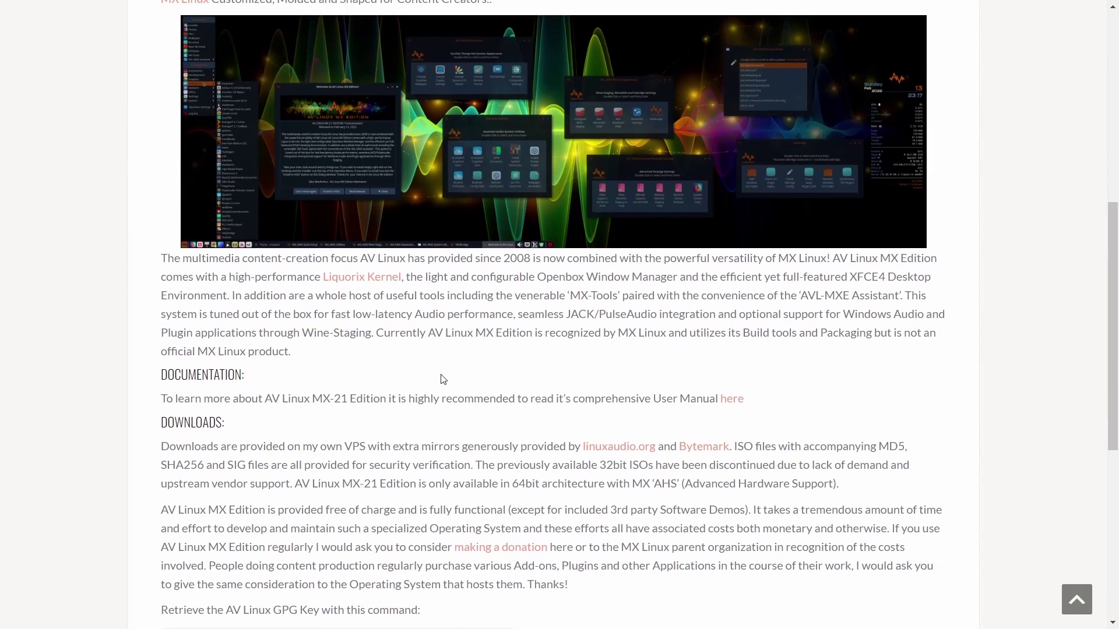
pyautogui.scroll(-2, 441, 377)
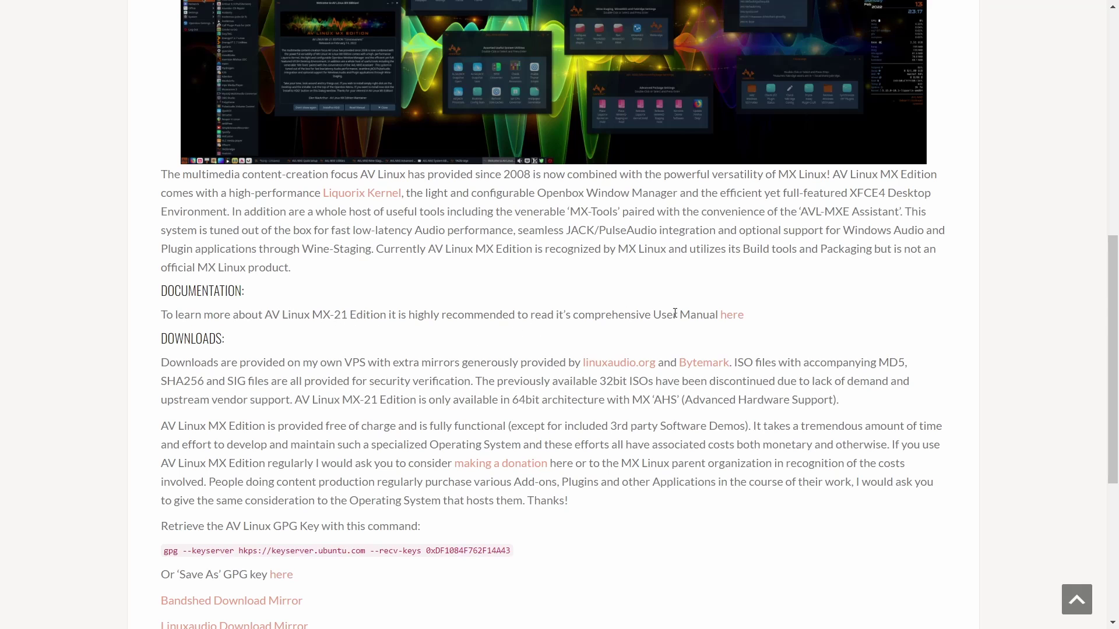
# Step: Open the AV Linux MX-21 User Manual PDF and scroll to its Bookmarks page and back
pyautogui.click(730, 318)
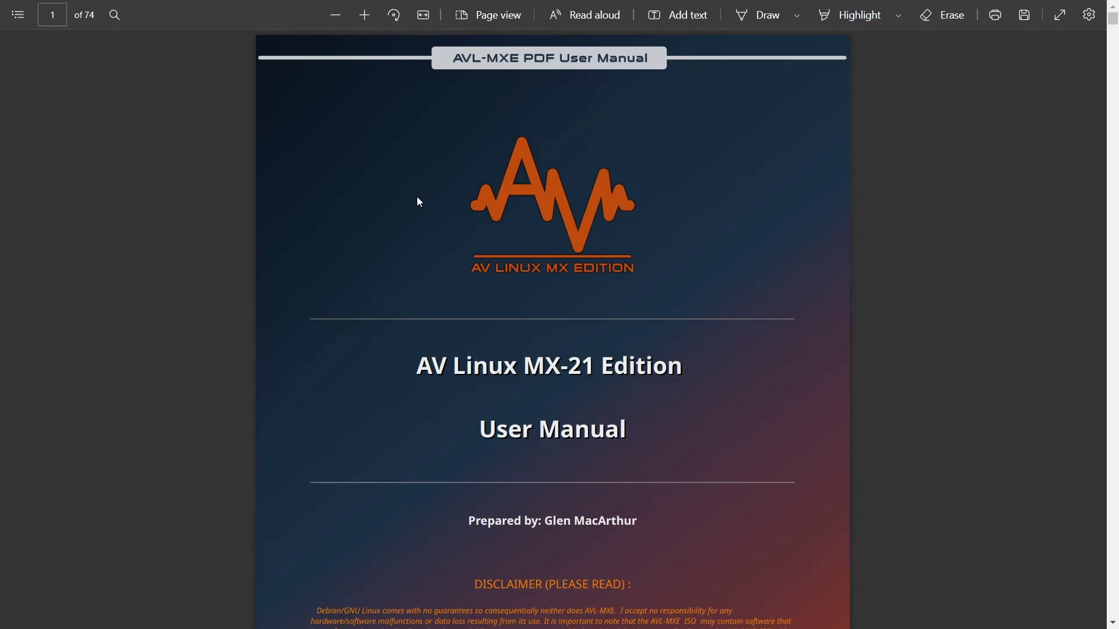
pyautogui.scroll(-10, 419, 202)
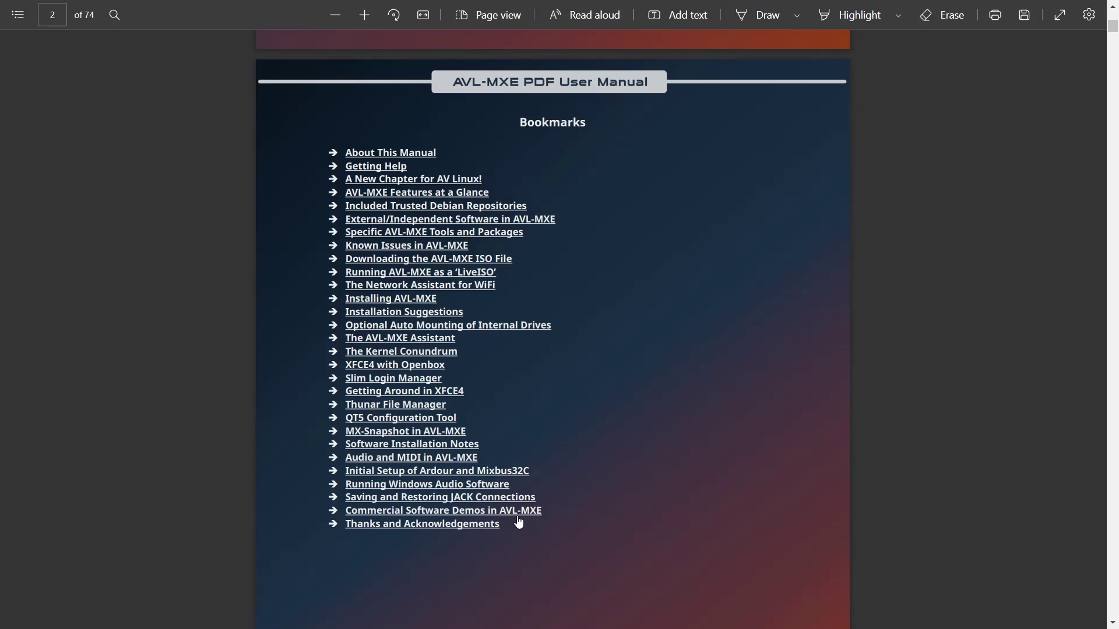
pyautogui.scroll(-10, 518, 519)
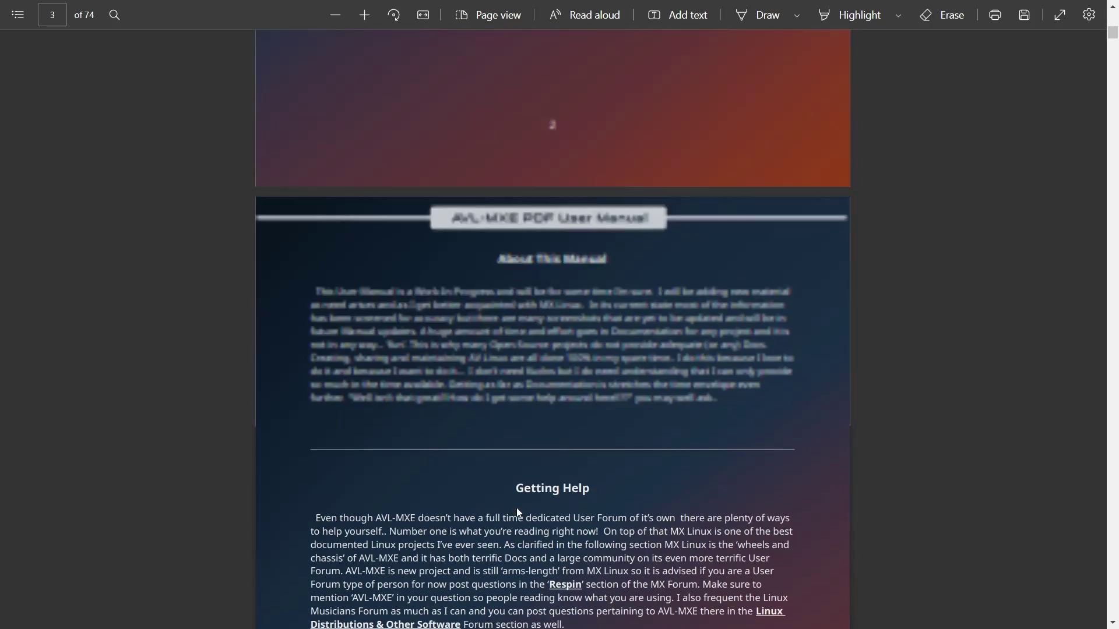
pyautogui.scroll(15, 518, 512)
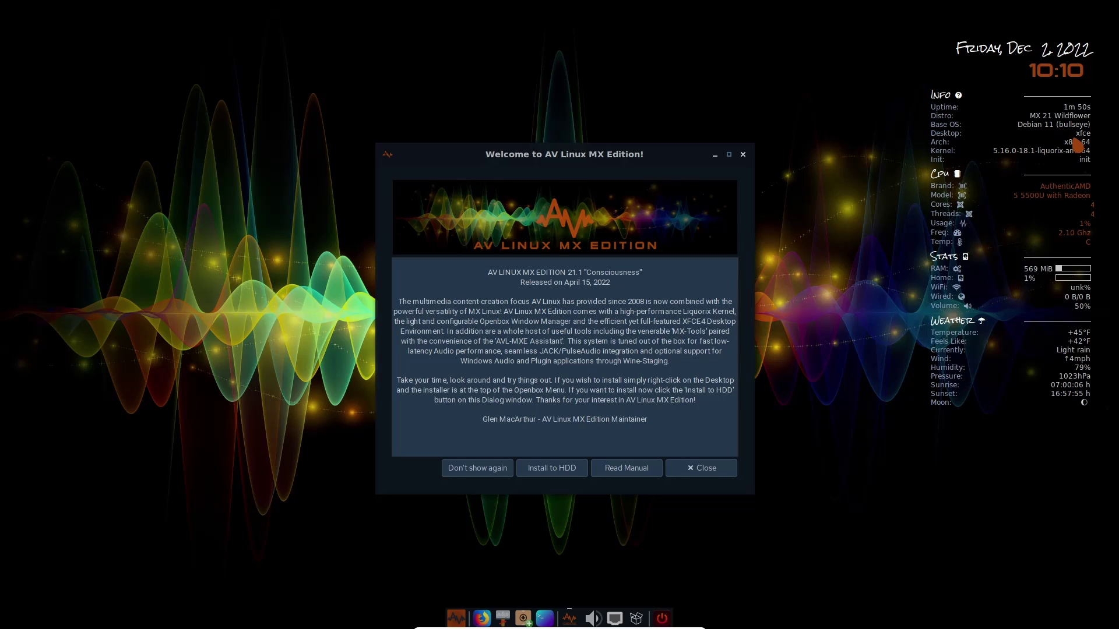
# Step: Preview the Openbox desktop menu, dismiss it, and close the Welcome to AV Linux window
pyautogui.rightClick(805, 142)
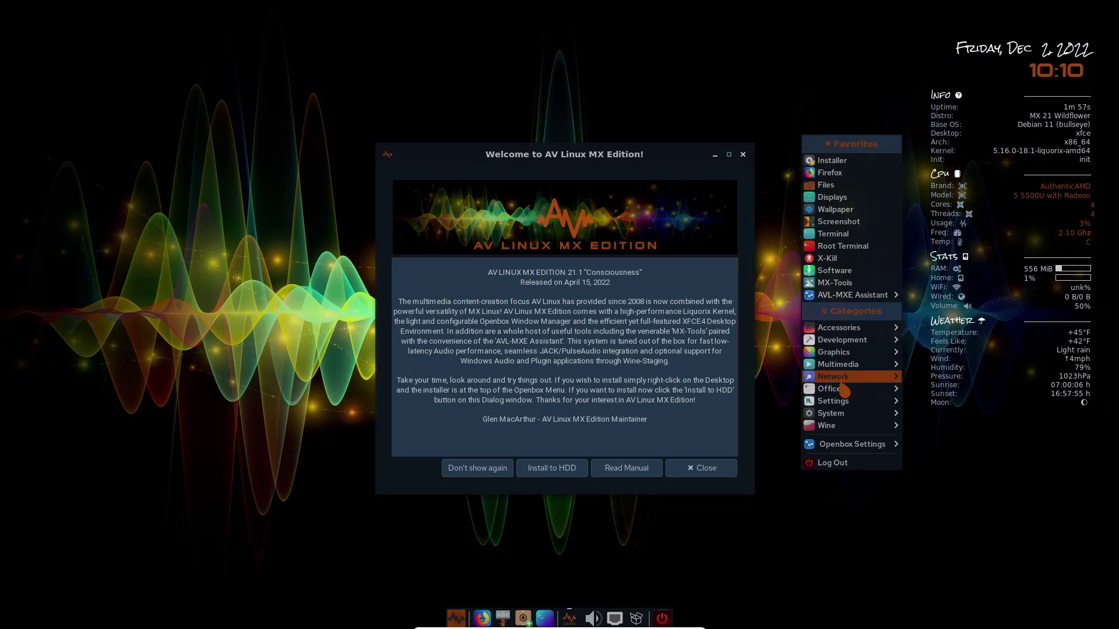
pyautogui.click(970, 505)
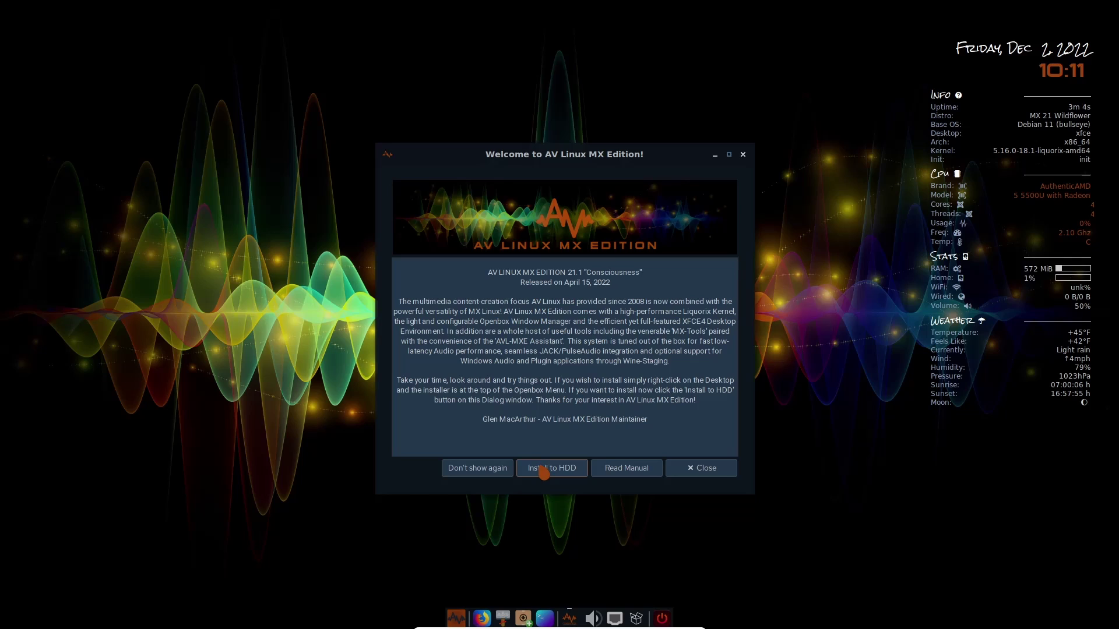
pyautogui.click(743, 155)
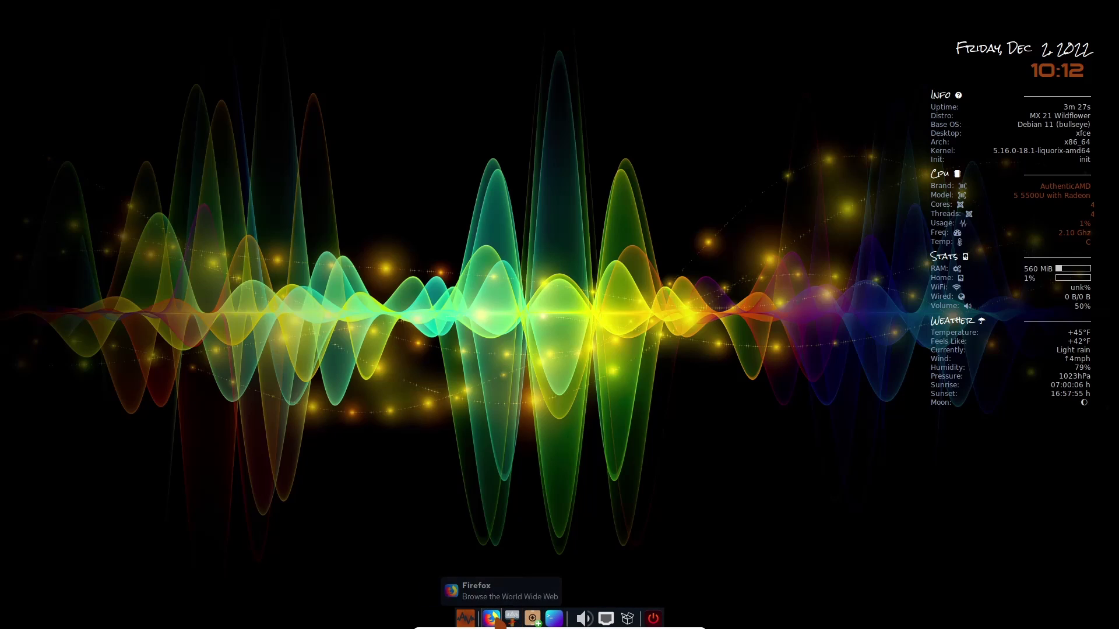
pyautogui.click(466, 619)
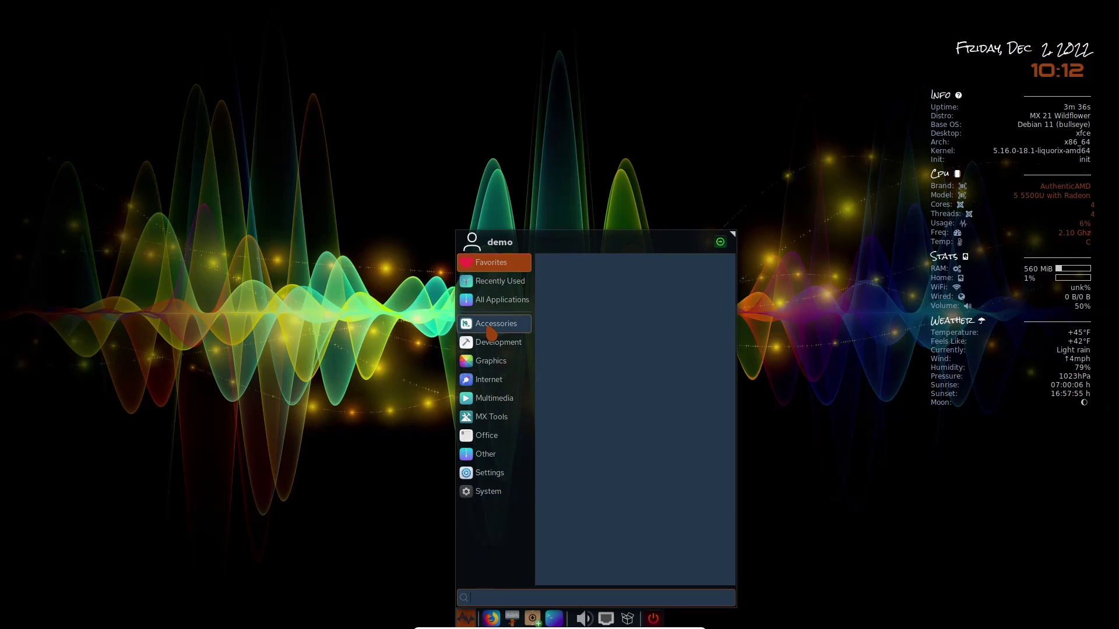
pyautogui.click(505, 325)
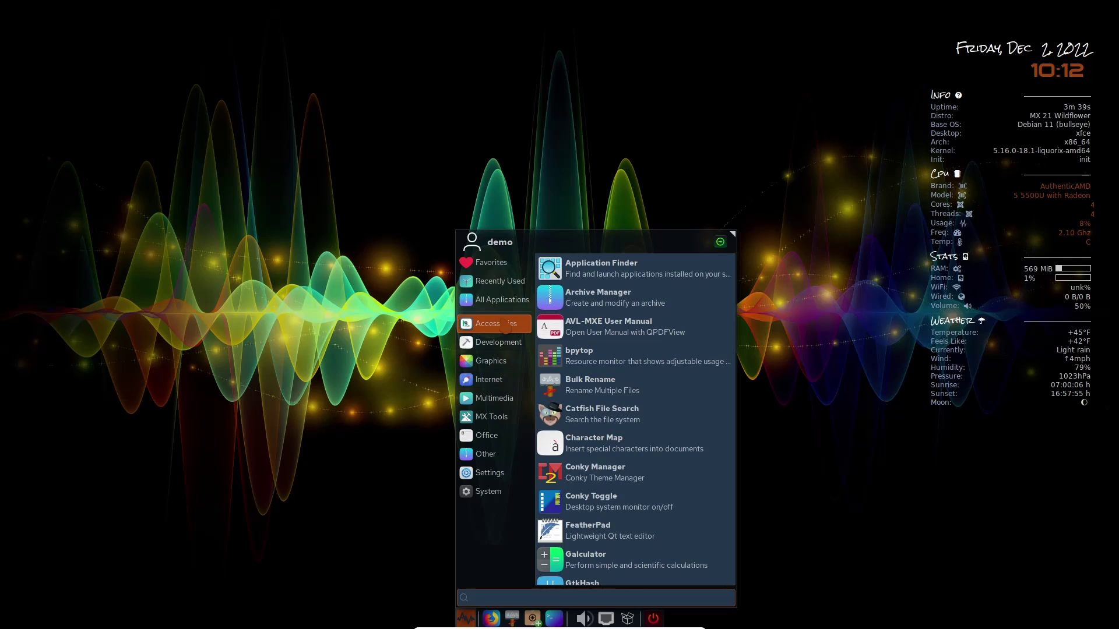
pyautogui.click(498, 344)
pyautogui.click(492, 362)
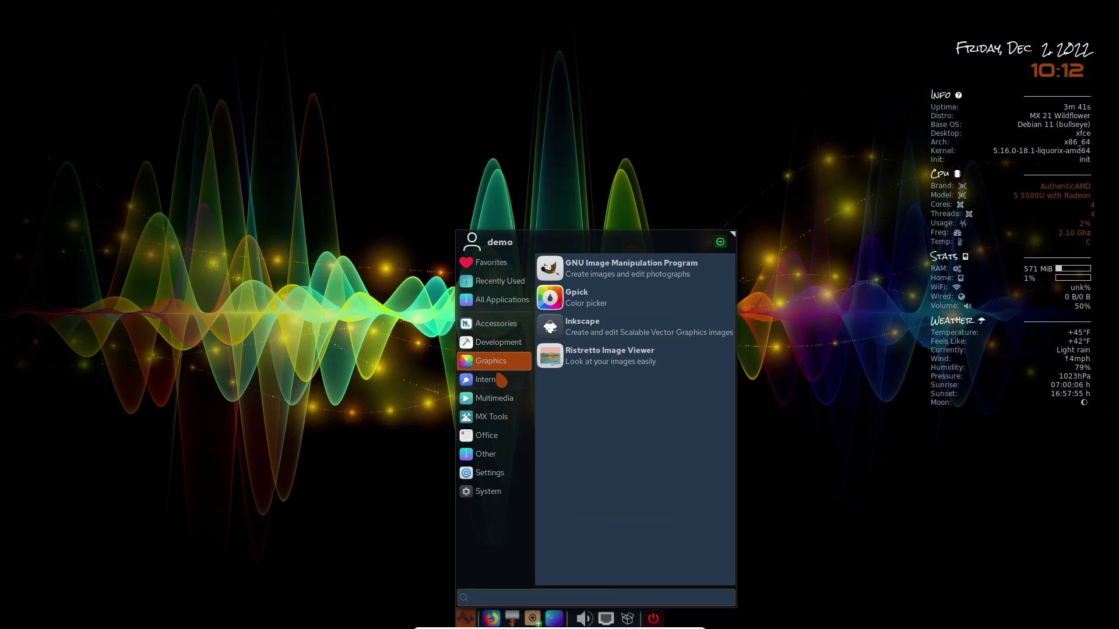
pyautogui.click(492, 379)
pyautogui.press('Escape')
pyautogui.rightClick(313, 195)
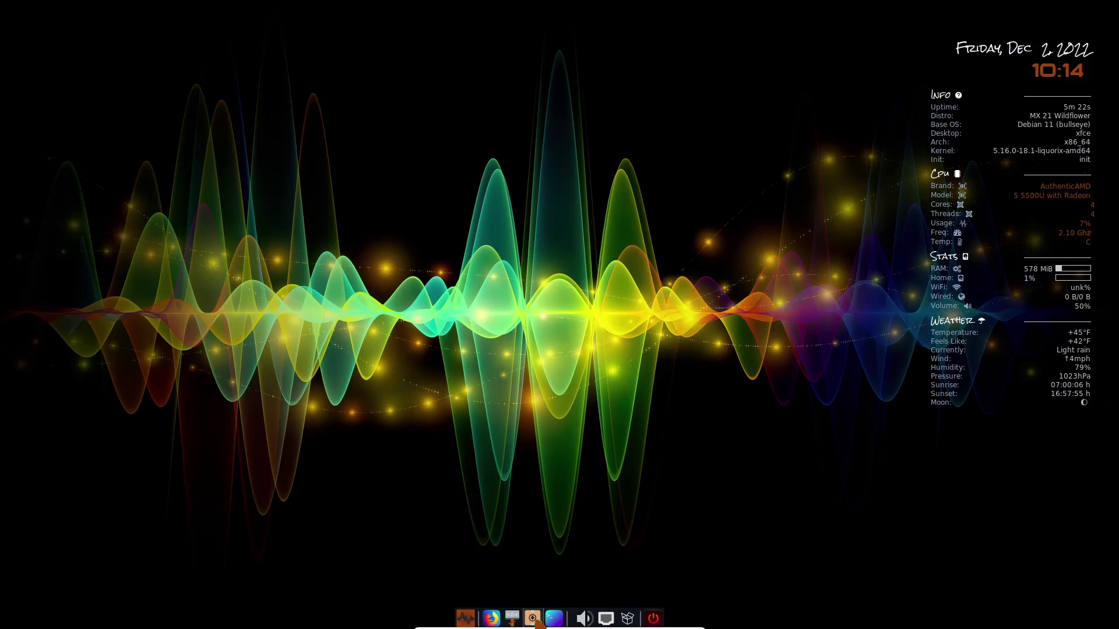
pyautogui.click(534, 619)
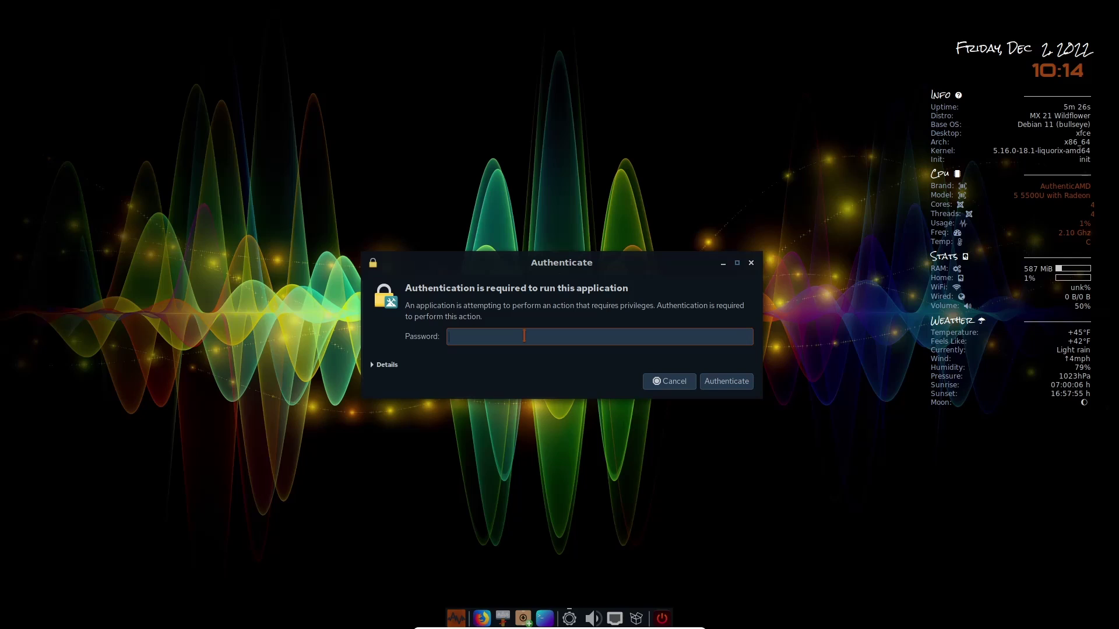
pyautogui.write('••••')
pyautogui.press('Return')
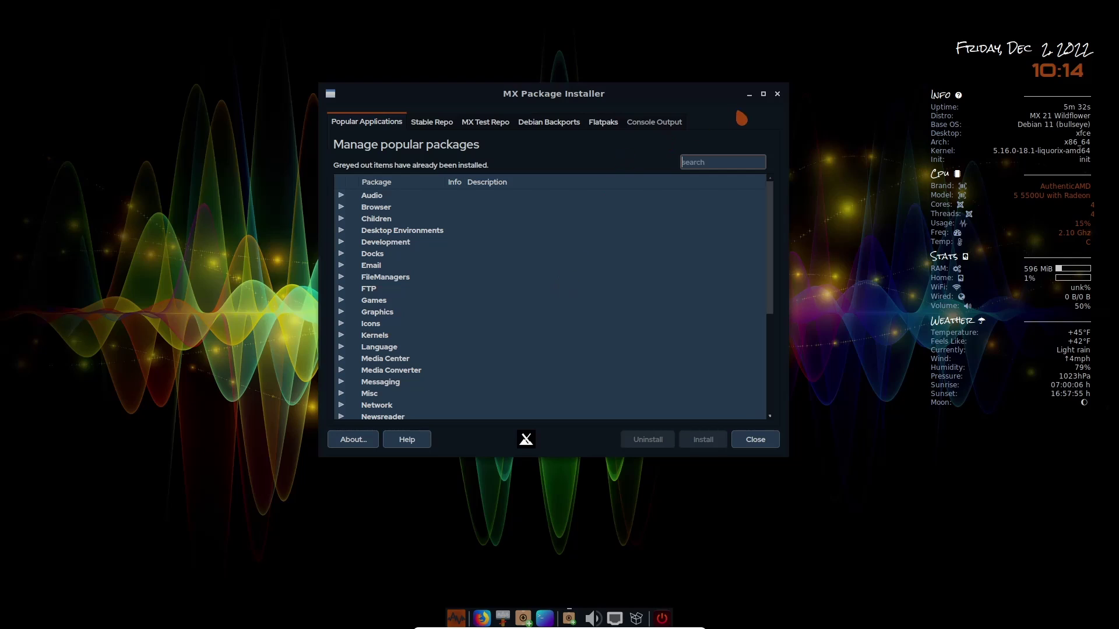
pyautogui.click(764, 96)
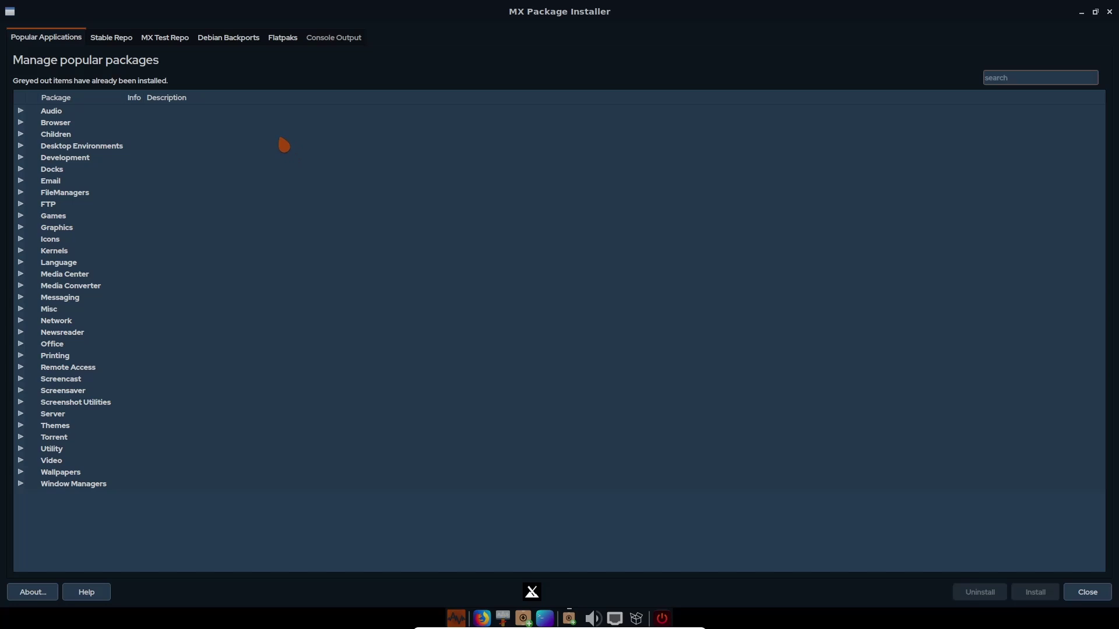
pyautogui.click(22, 113)
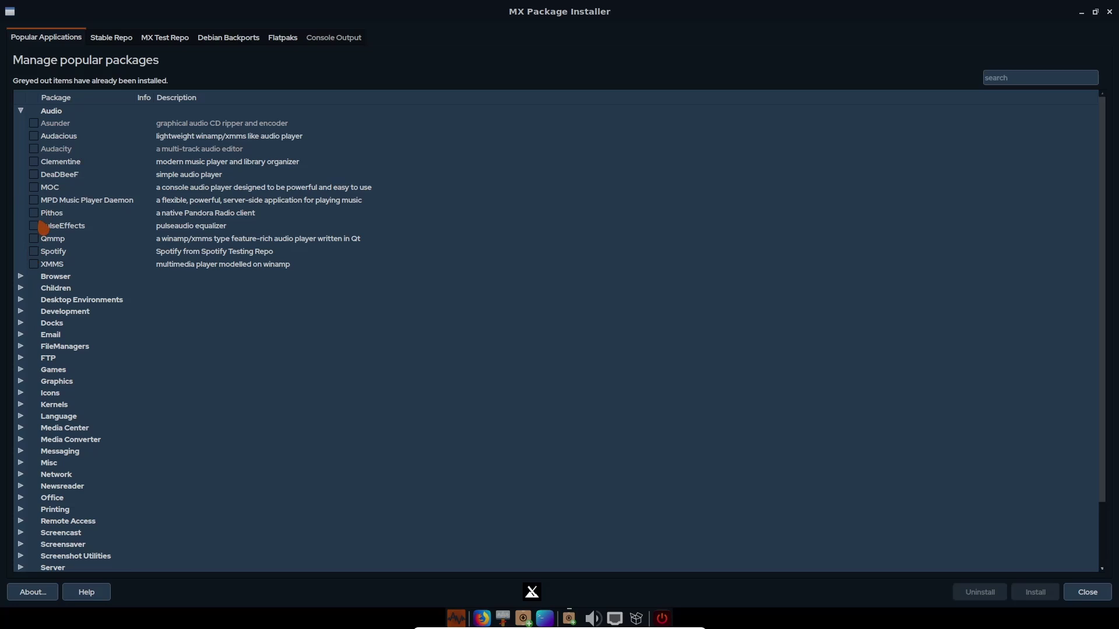
pyautogui.click(34, 226)
pyautogui.click(33, 226)
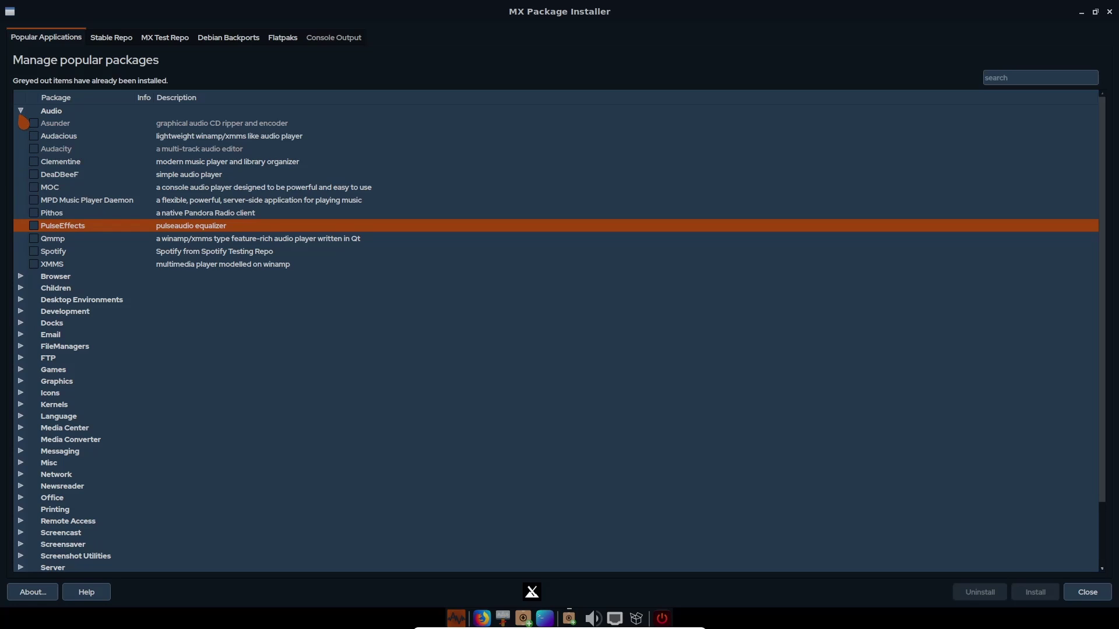
pyautogui.click(21, 112)
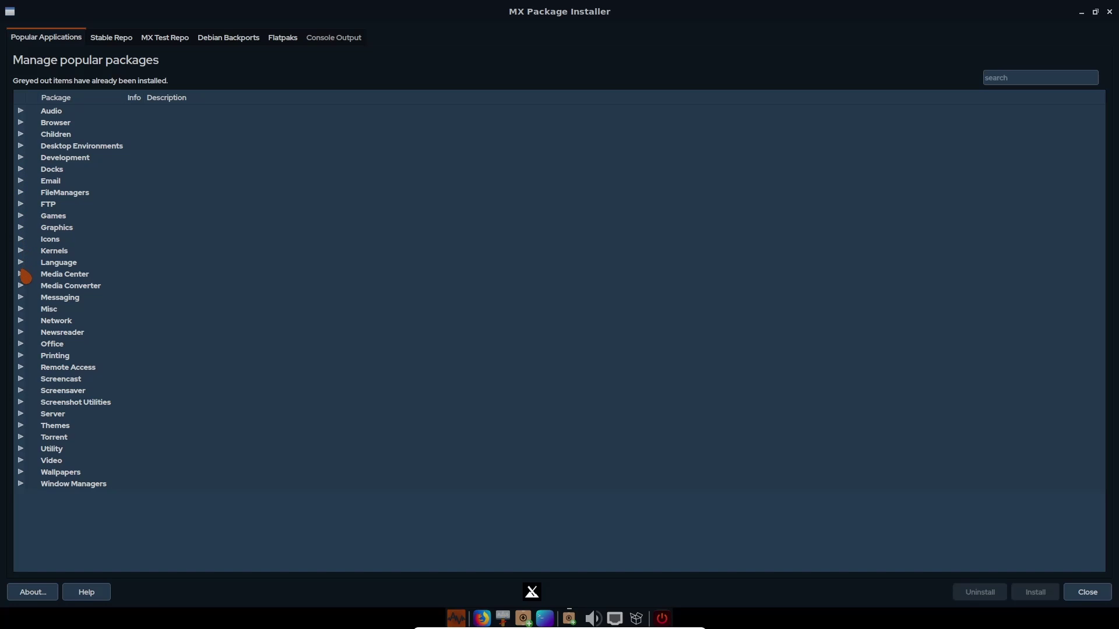
pyautogui.click(21, 276)
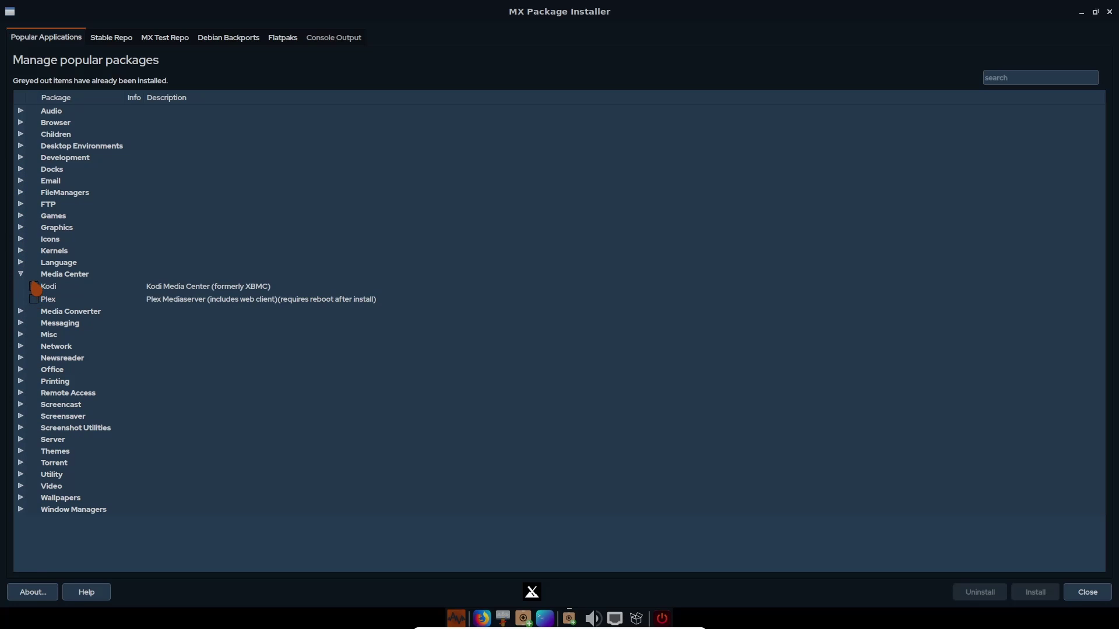
pyautogui.click(34, 286)
pyautogui.click(34, 287)
pyautogui.click(21, 275)
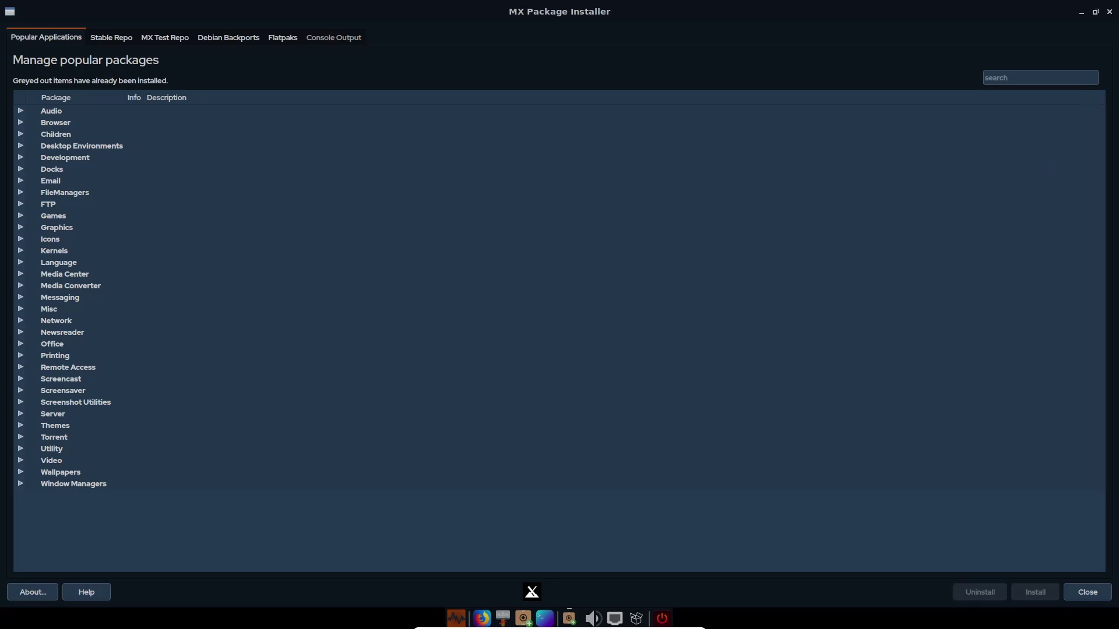
pyautogui.click(1109, 11)
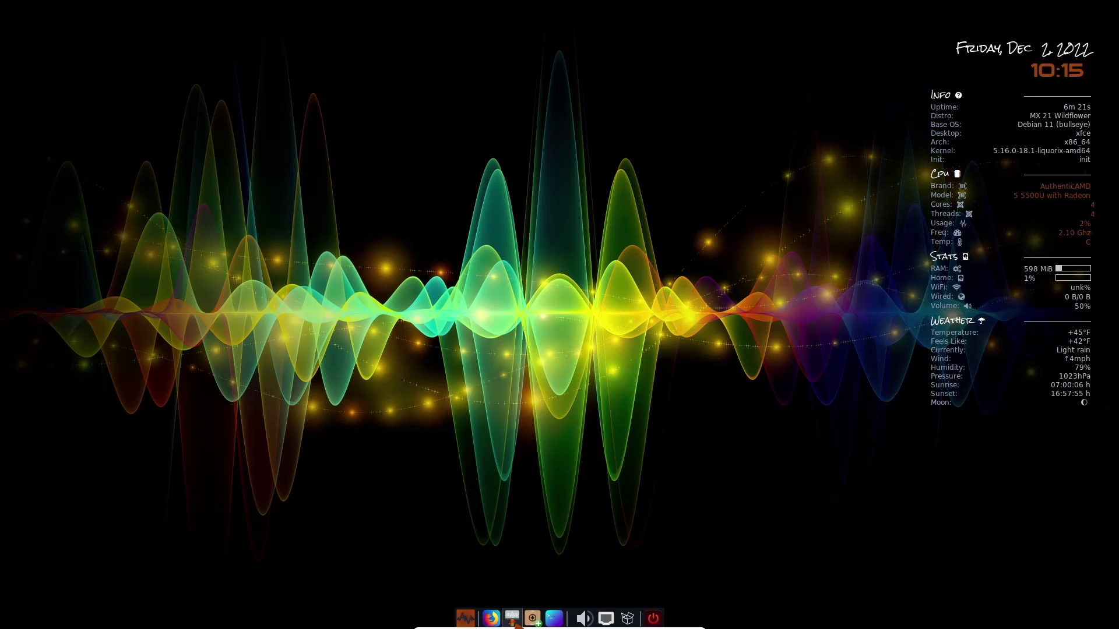
pyautogui.click(513, 619)
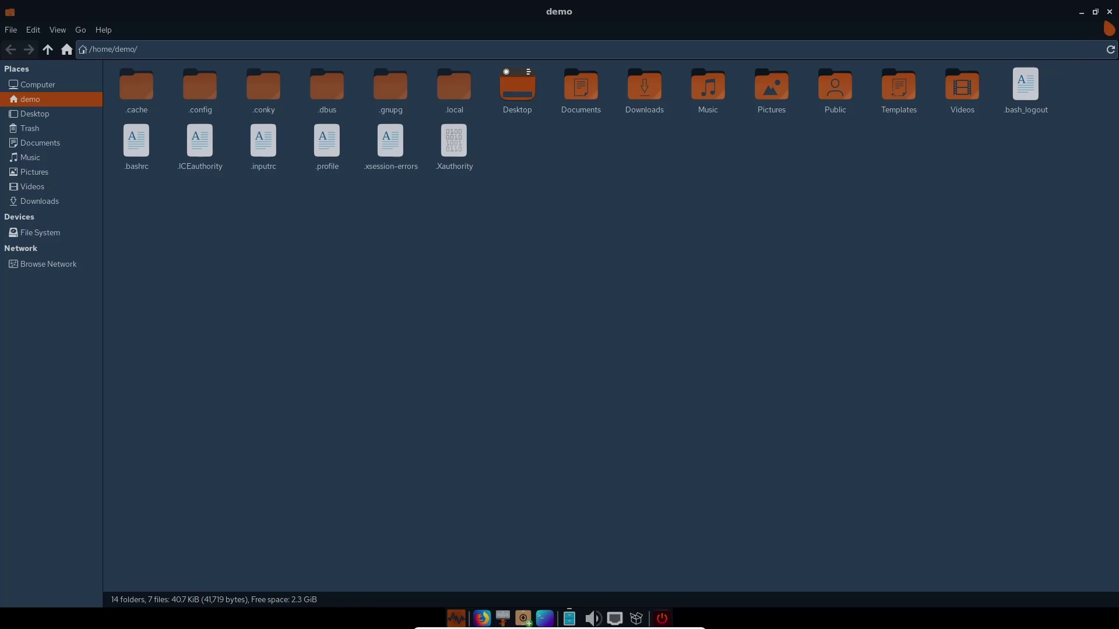
pyautogui.click(1109, 12)
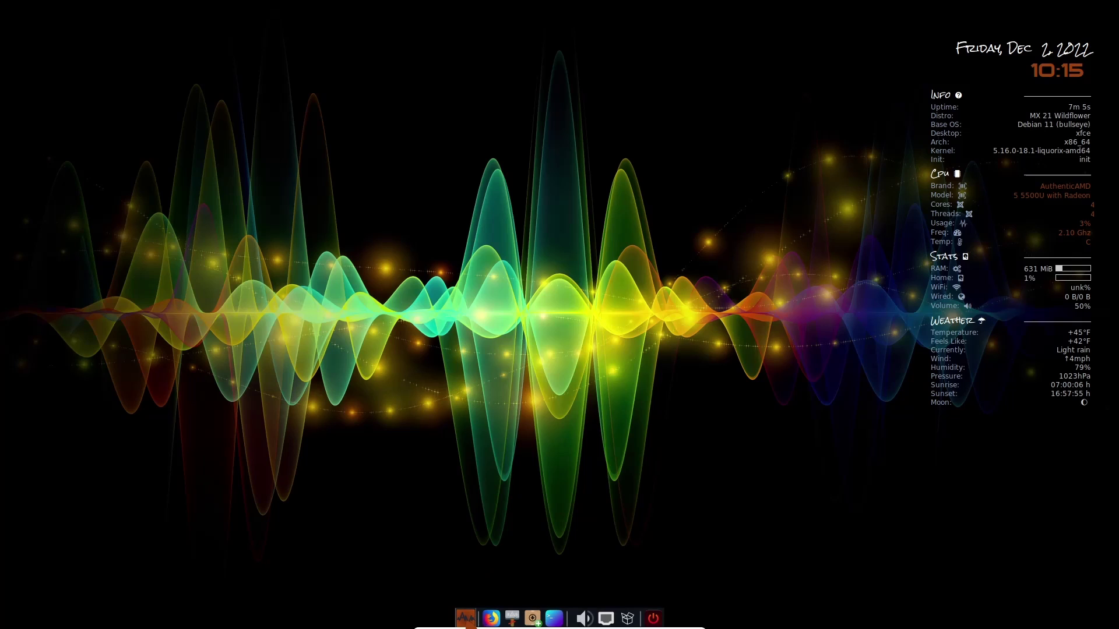
pyautogui.click(466, 619)
pyautogui.click(465, 618)
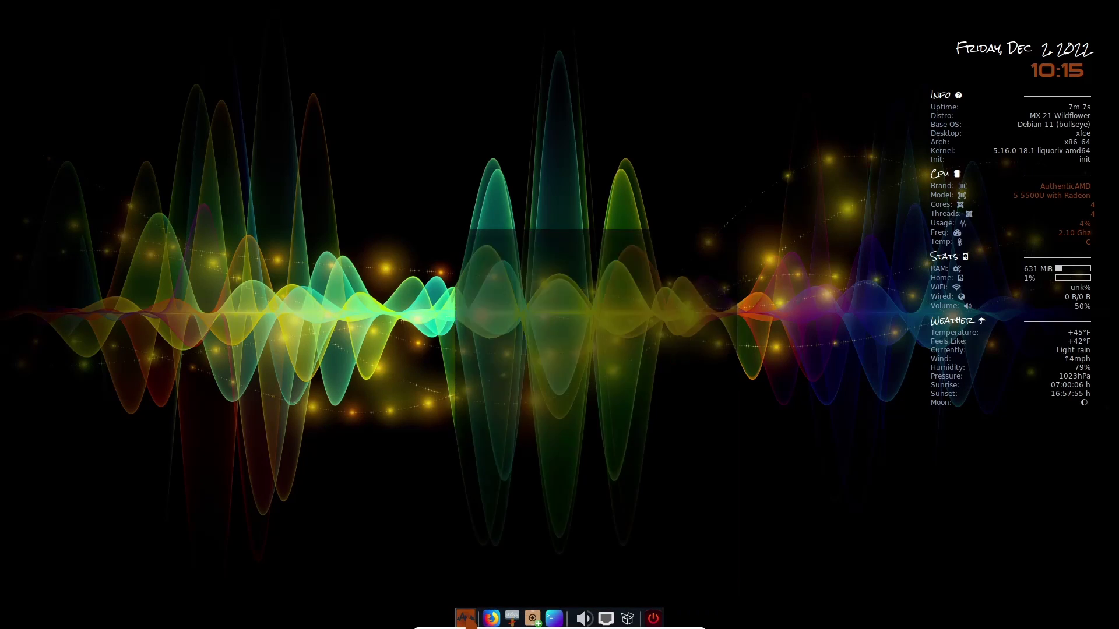
pyautogui.rightClick(296, 99)
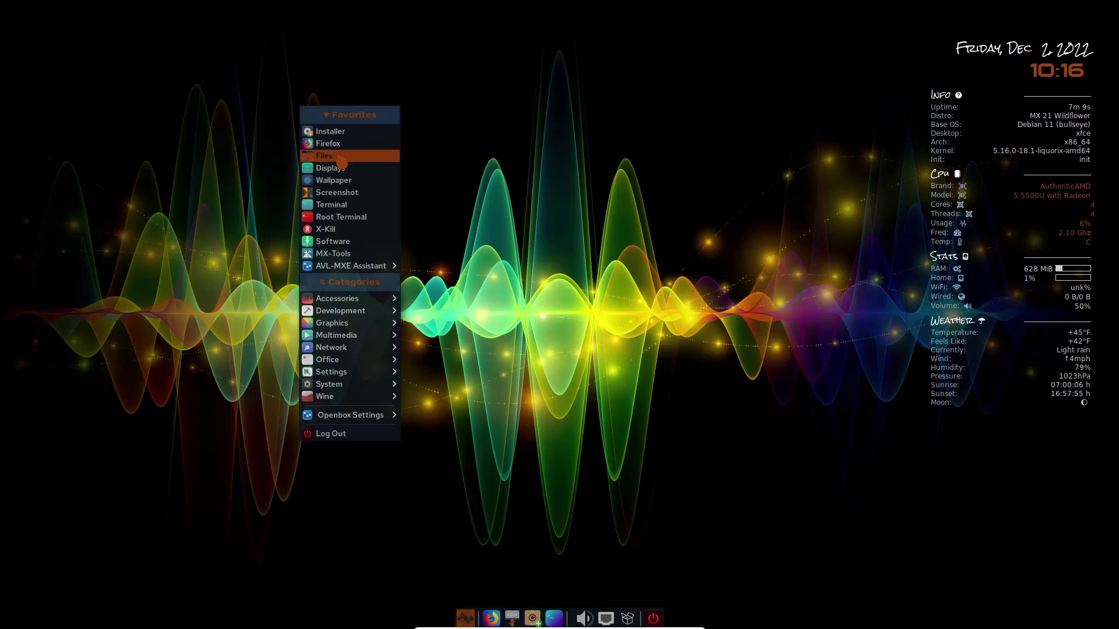
pyautogui.click(337, 157)
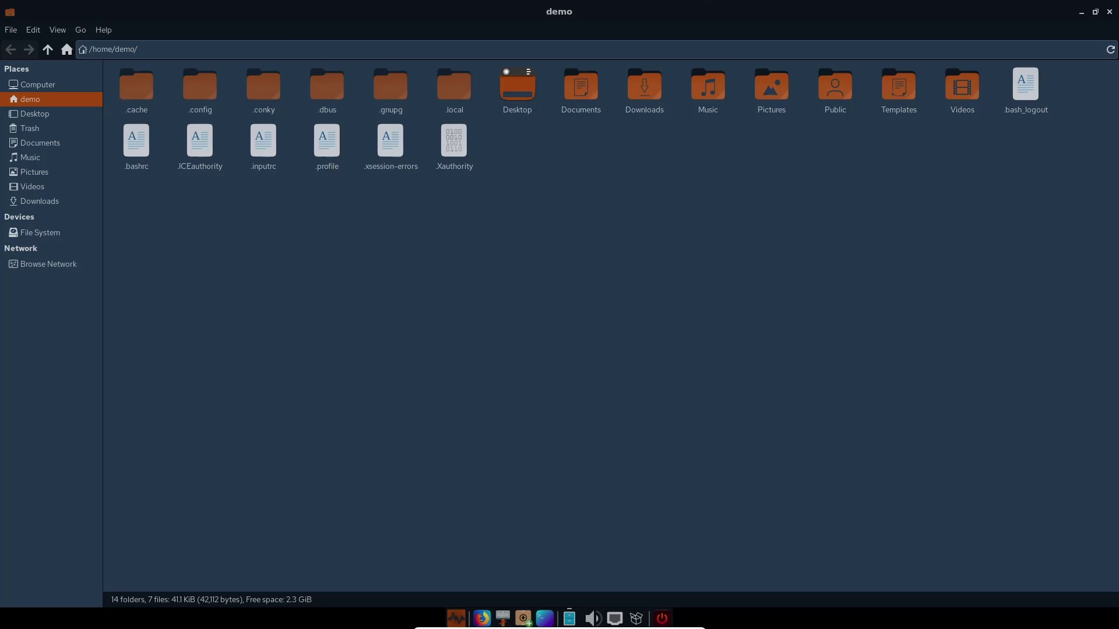
# Step: Close the file manager and open the Nitrogen wallpaper picker from the desktop root menu
pyautogui.click(1110, 13)
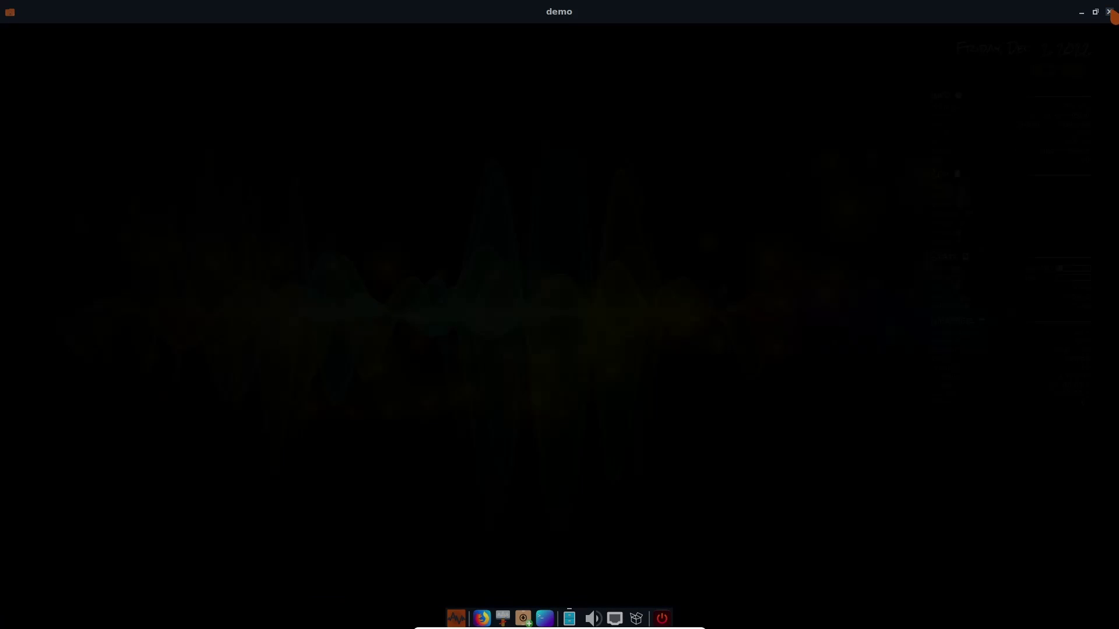
pyautogui.rightClick(240, 204)
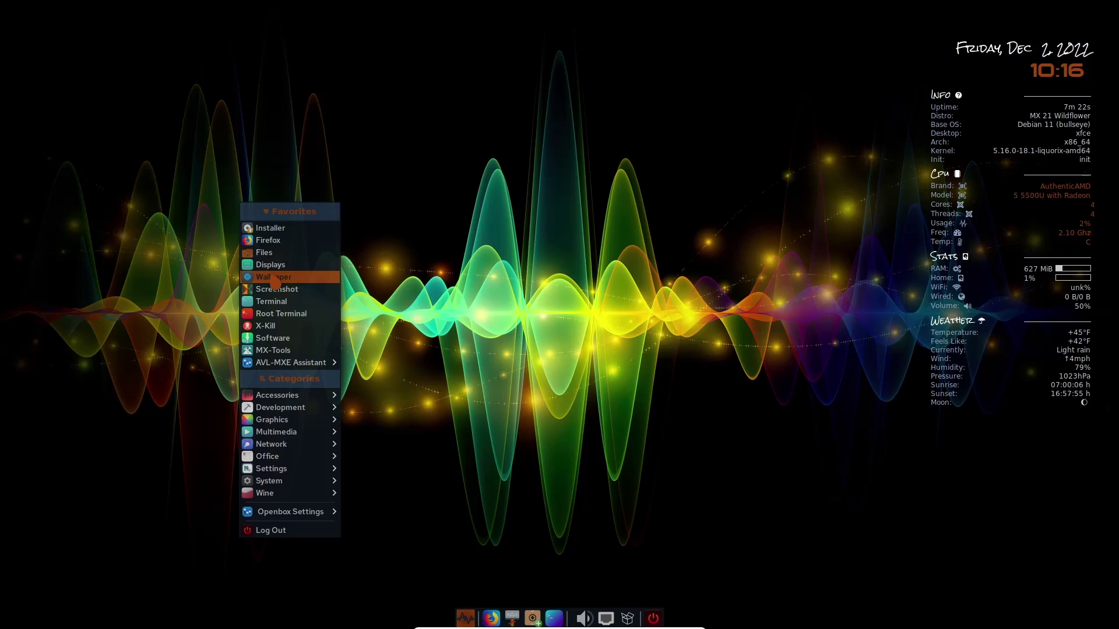
pyautogui.click(273, 278)
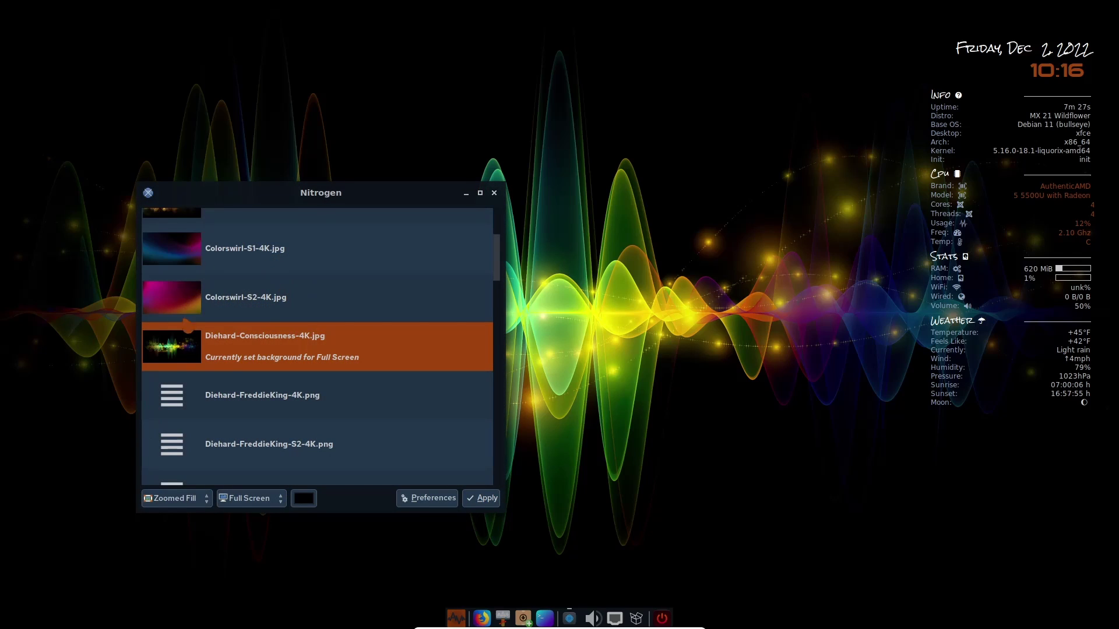
# Step: Browse the Nitrogen wallpaper list, keeping Diehard-Consciousness-4K.jpg as the background
pyautogui.scroll(-5, 221, 373)
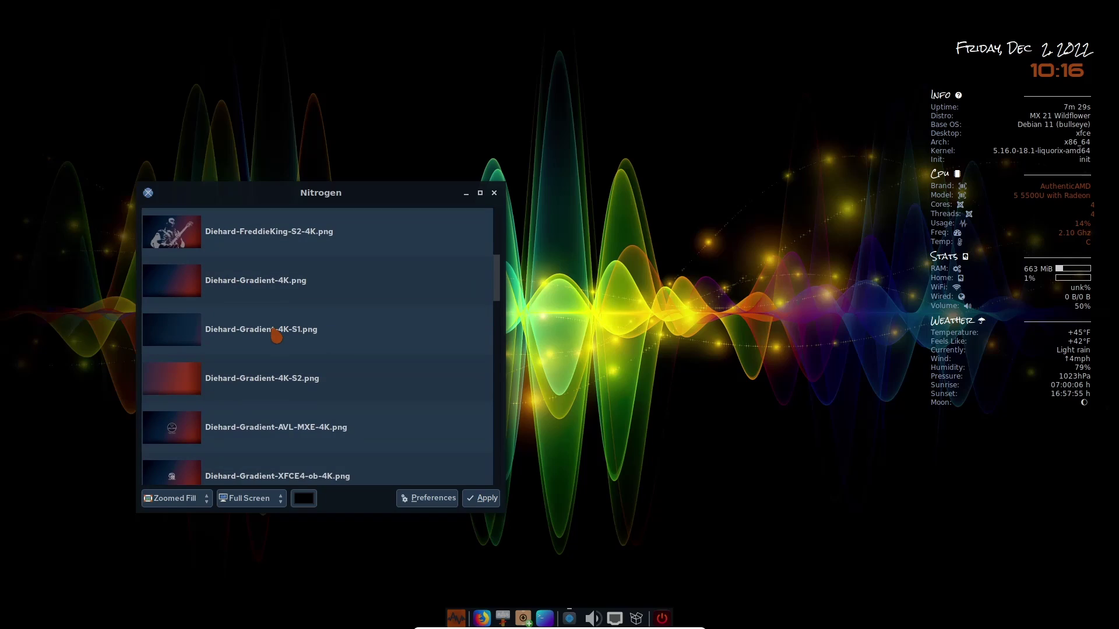
pyautogui.scroll(-8, 277, 337)
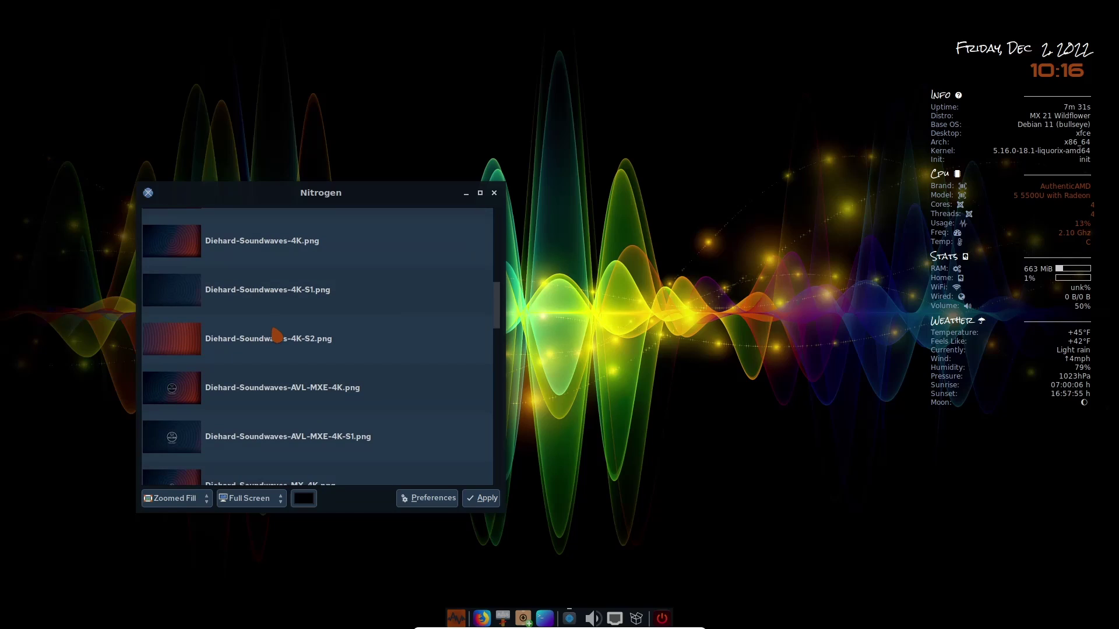
pyautogui.scroll(-7, 277, 336)
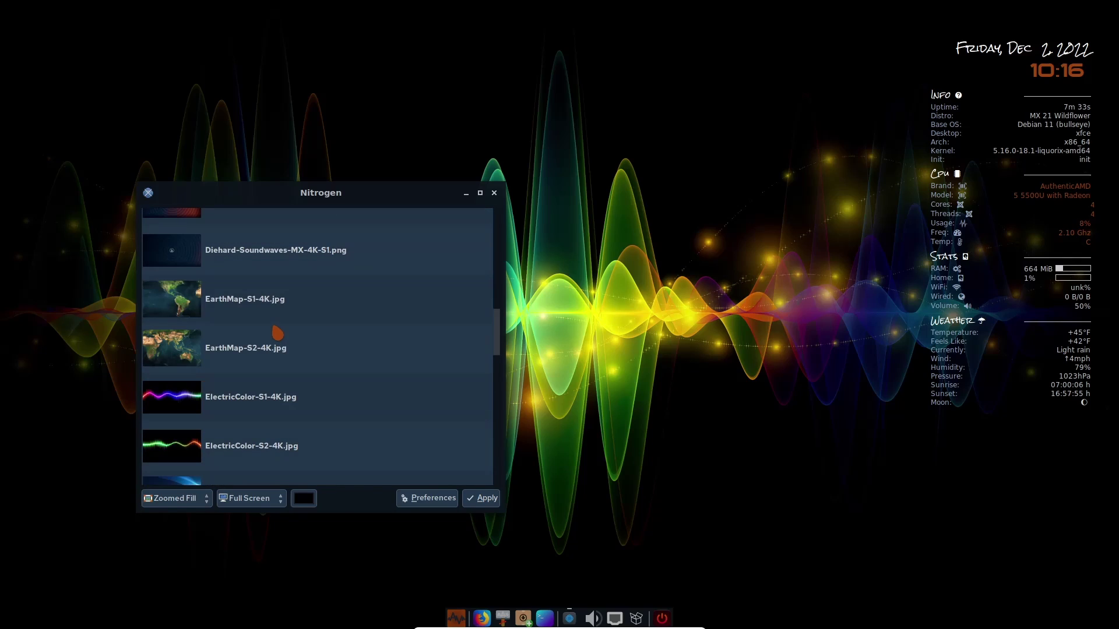
pyautogui.scroll(-5, 277, 330)
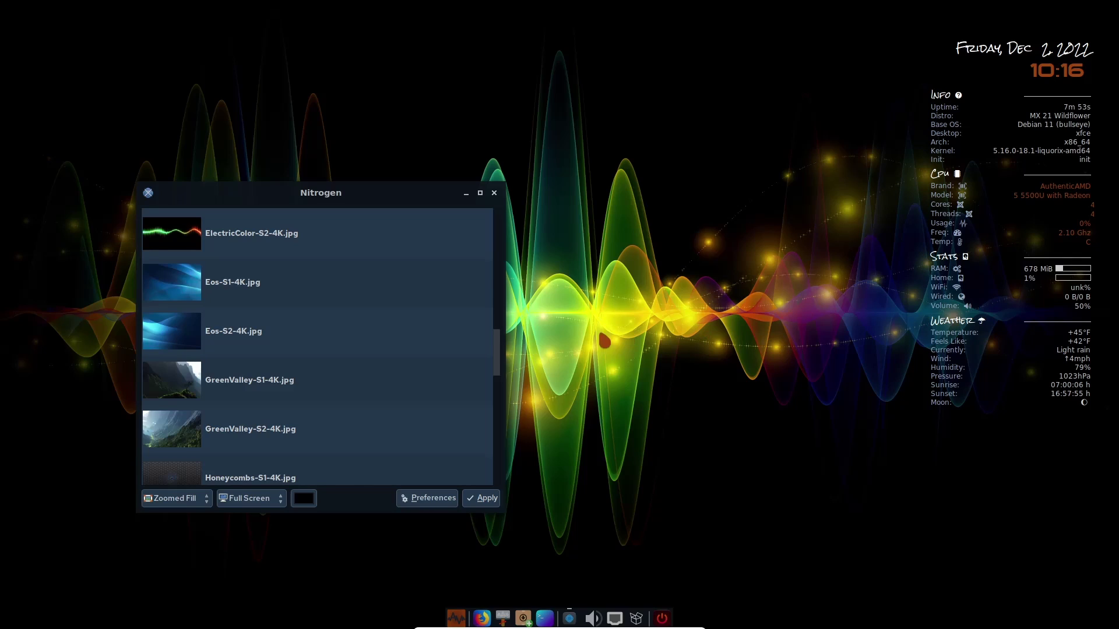
pyautogui.scroll(-8, 288, 305)
pyautogui.scroll(-8, 285, 304)
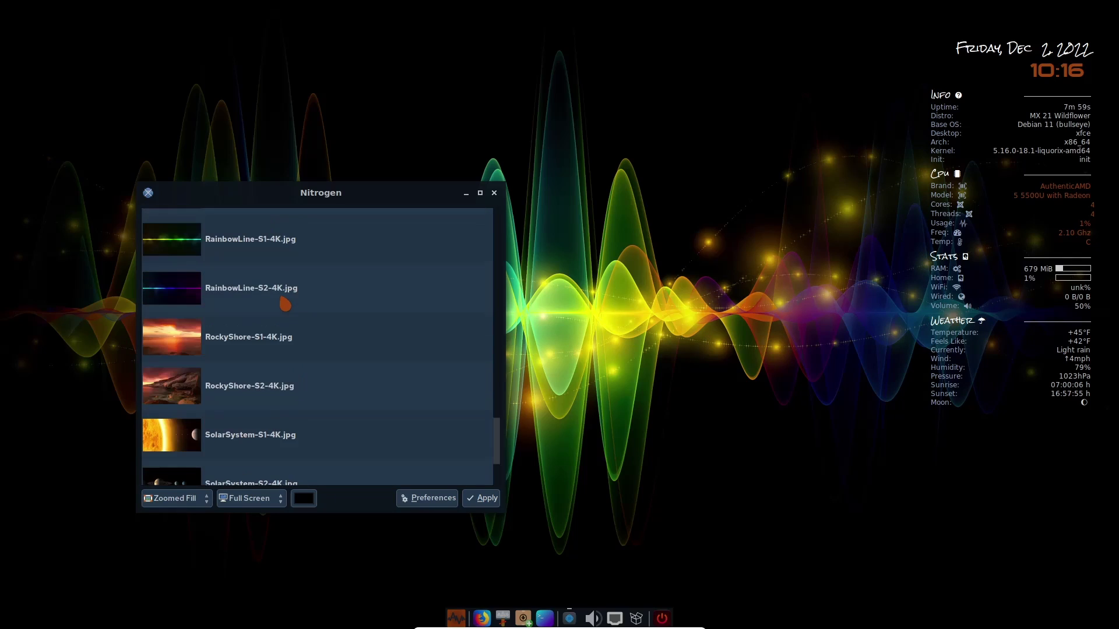
pyautogui.scroll(18, 285, 304)
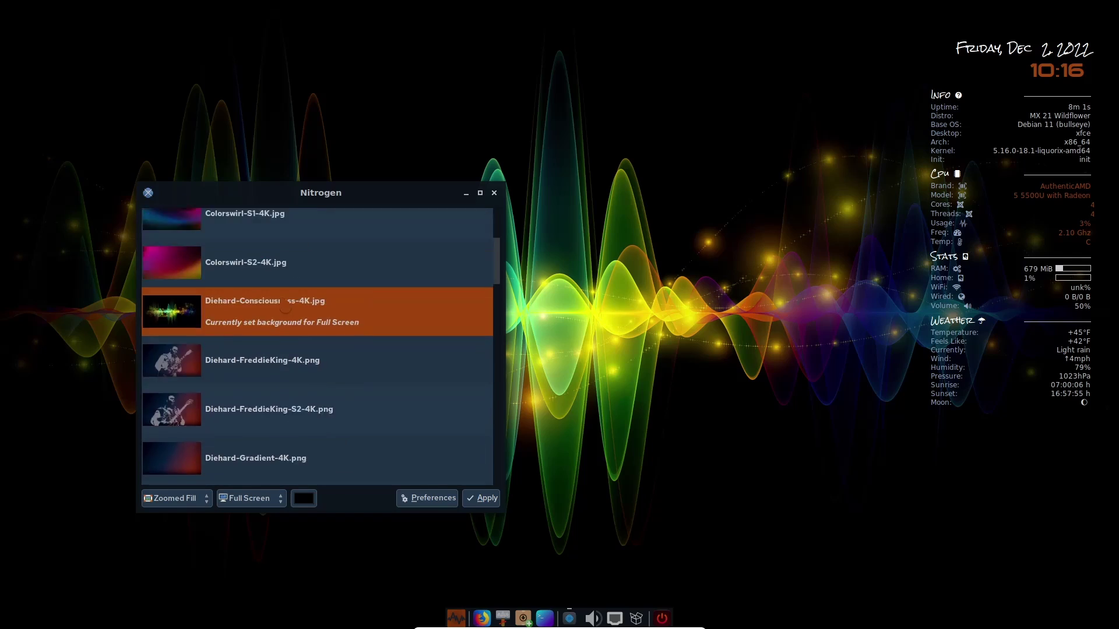
pyautogui.scroll(15, 285, 305)
# Step: Close the wallpaper chooser and run htop in a new Xfce Terminal from the desktop menu
pyautogui.click(494, 192)
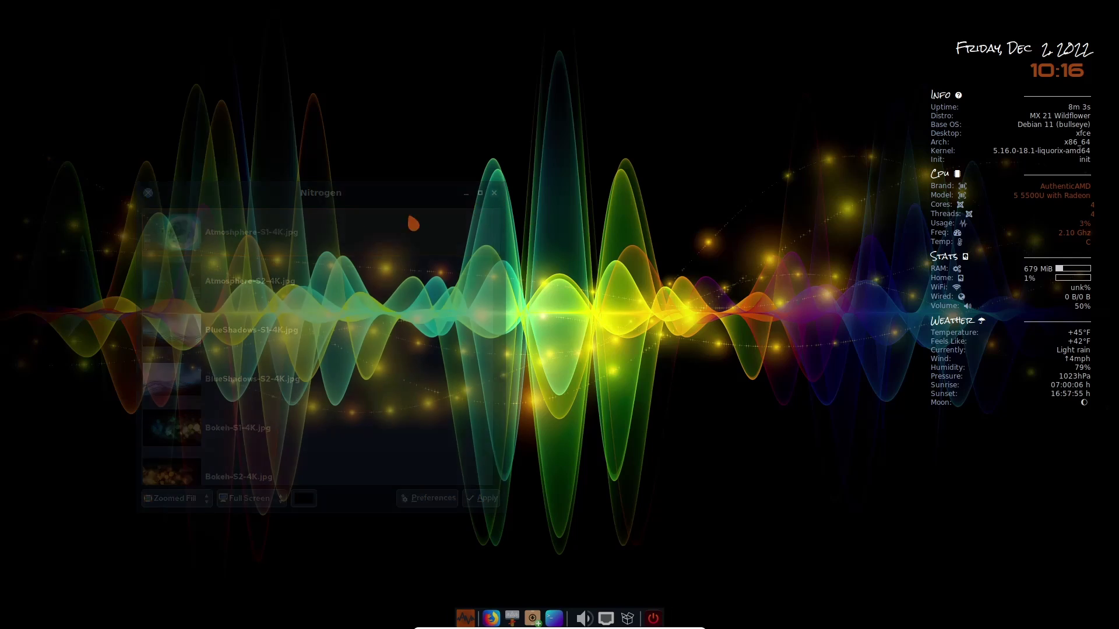
pyautogui.rightClick(254, 183)
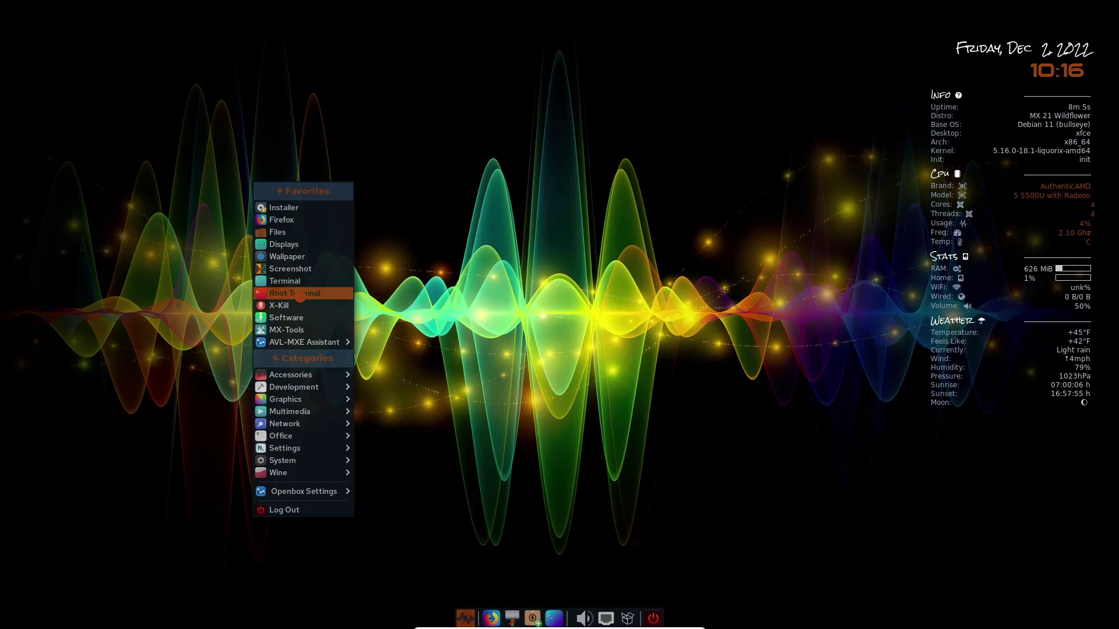
pyautogui.click(300, 282)
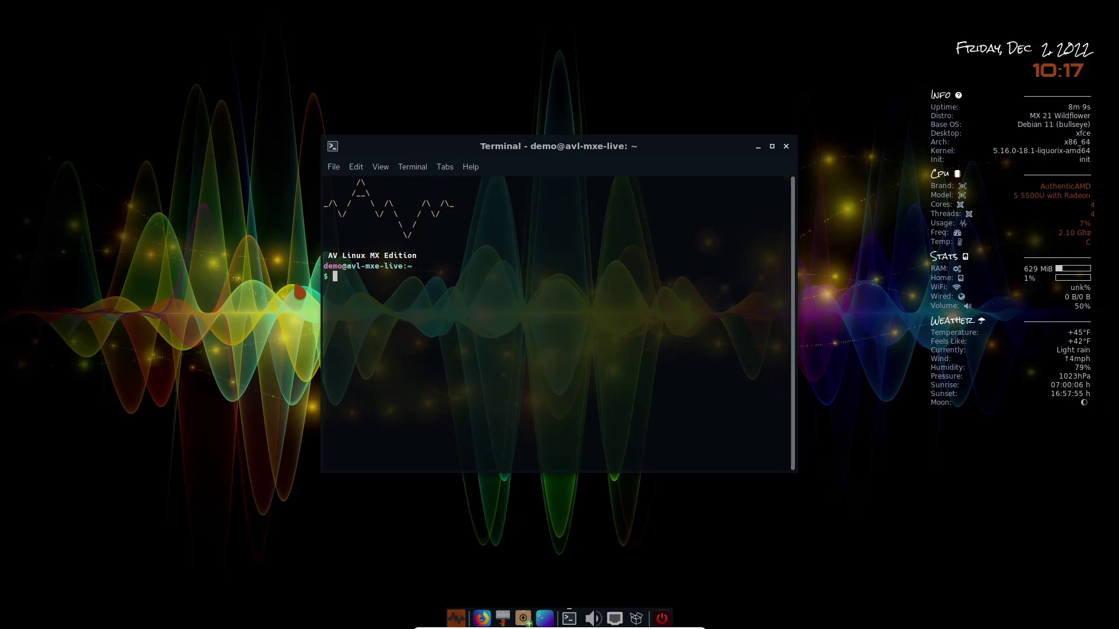
pyautogui.write('htop')
pyautogui.press('Return')
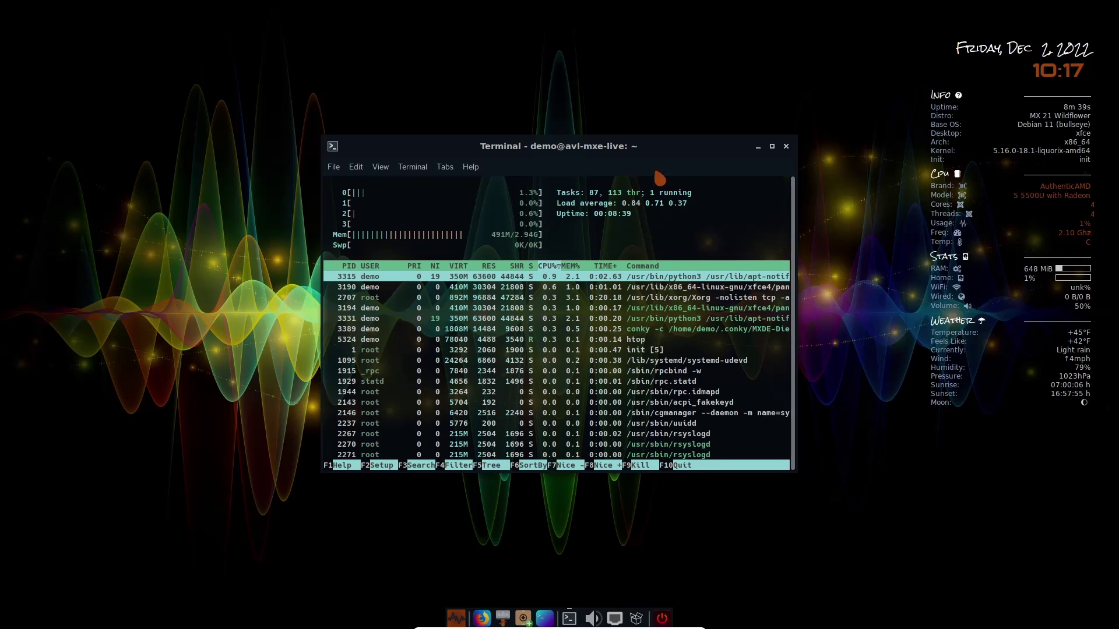
# Step: Close the htop terminal despite the running process and launch MX Package Installer with authentication
pyautogui.click(786, 148)
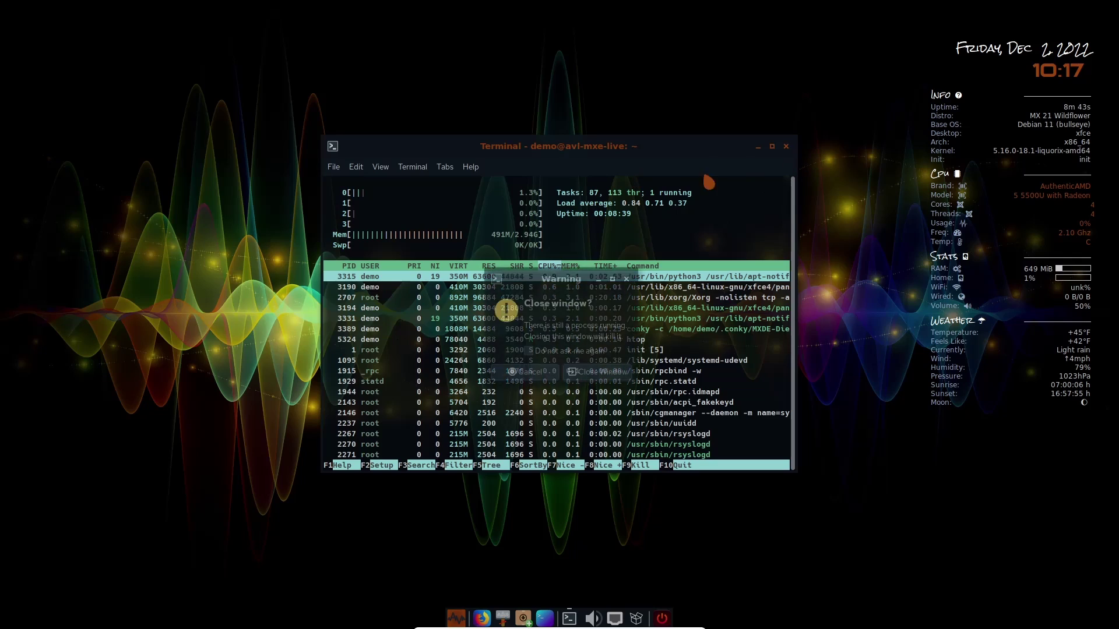
pyautogui.click(582, 376)
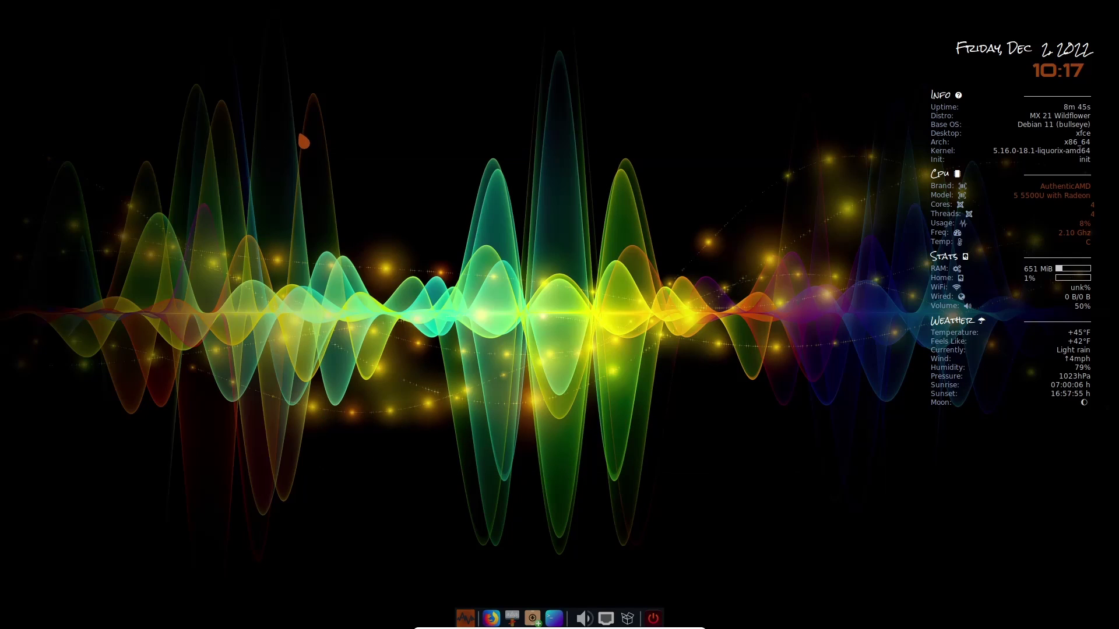
pyautogui.rightClick(301, 138)
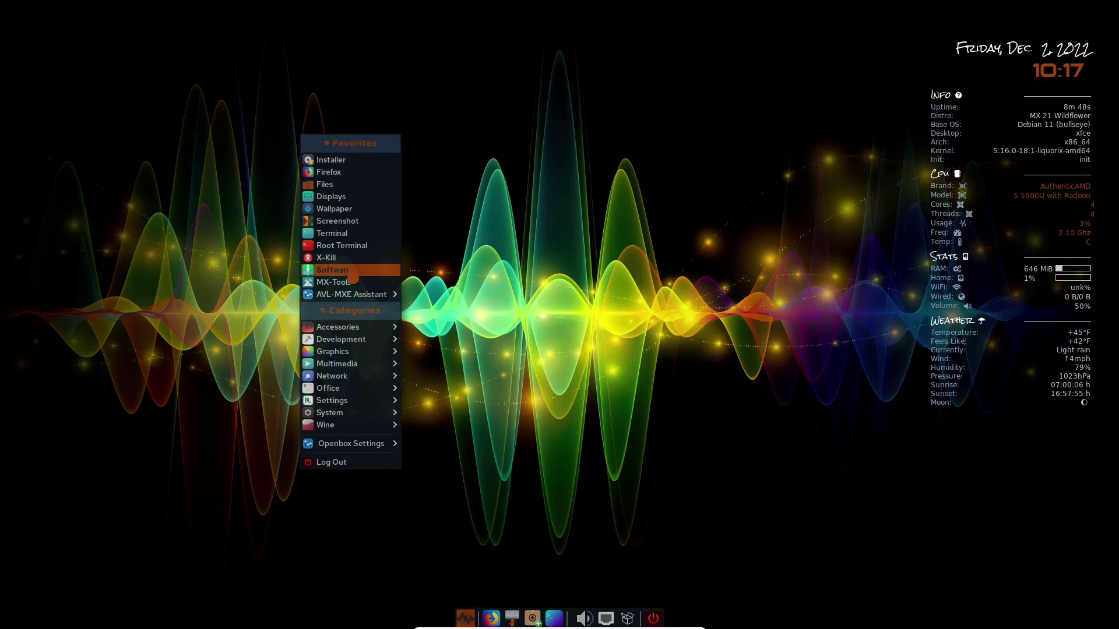
pyautogui.click(349, 274)
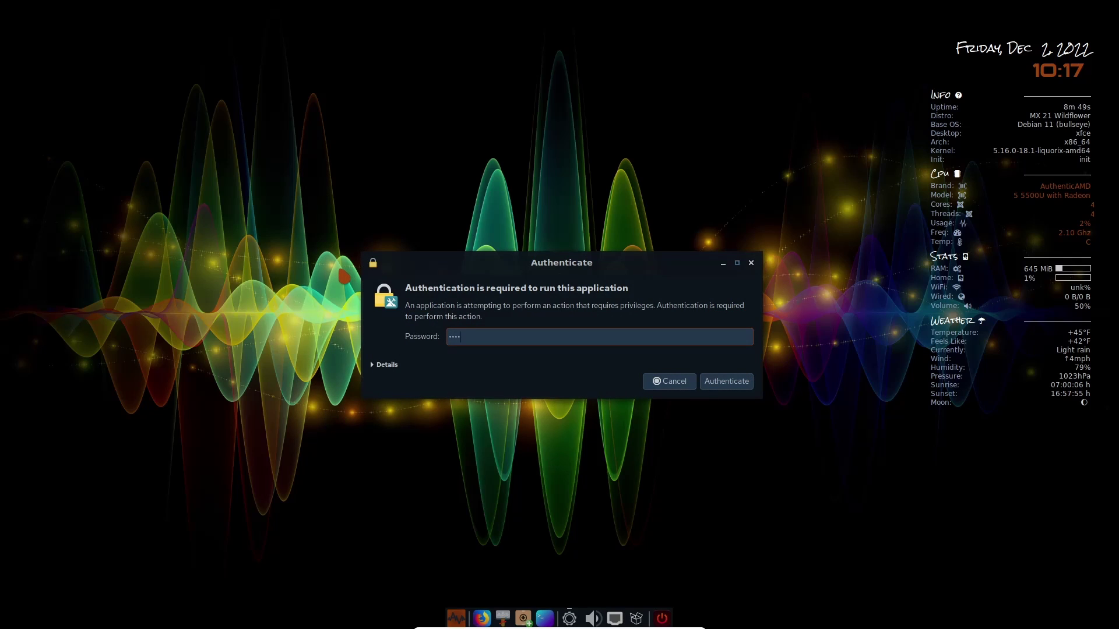
pyautogui.press('Return')
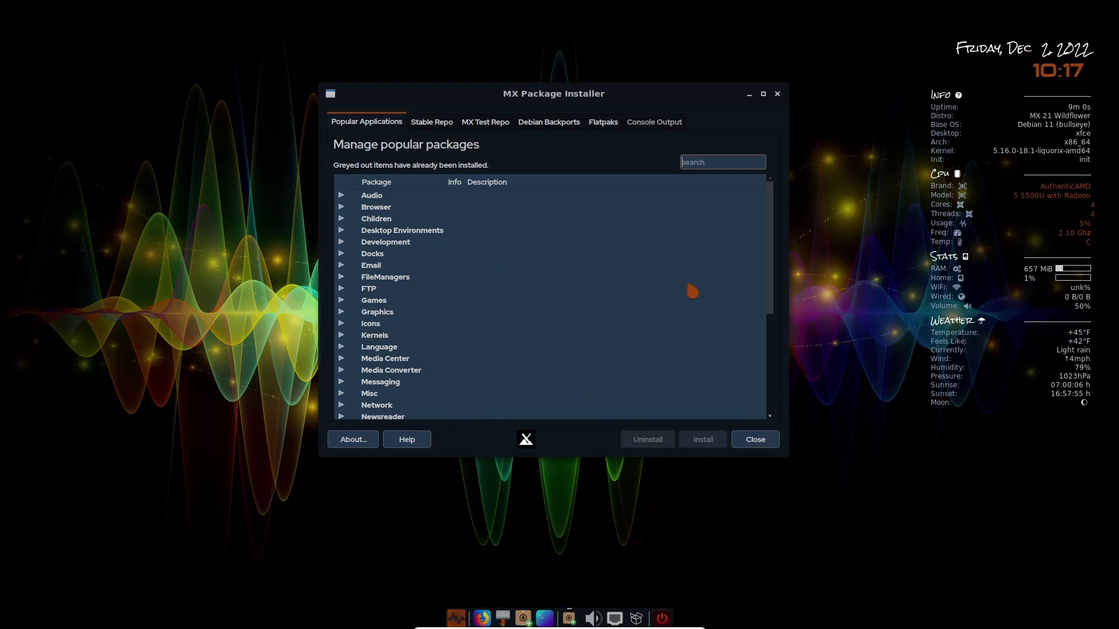
# Step: Open the Stable Repo packages, then switch to the Flatpaks section
pyautogui.click(432, 124)
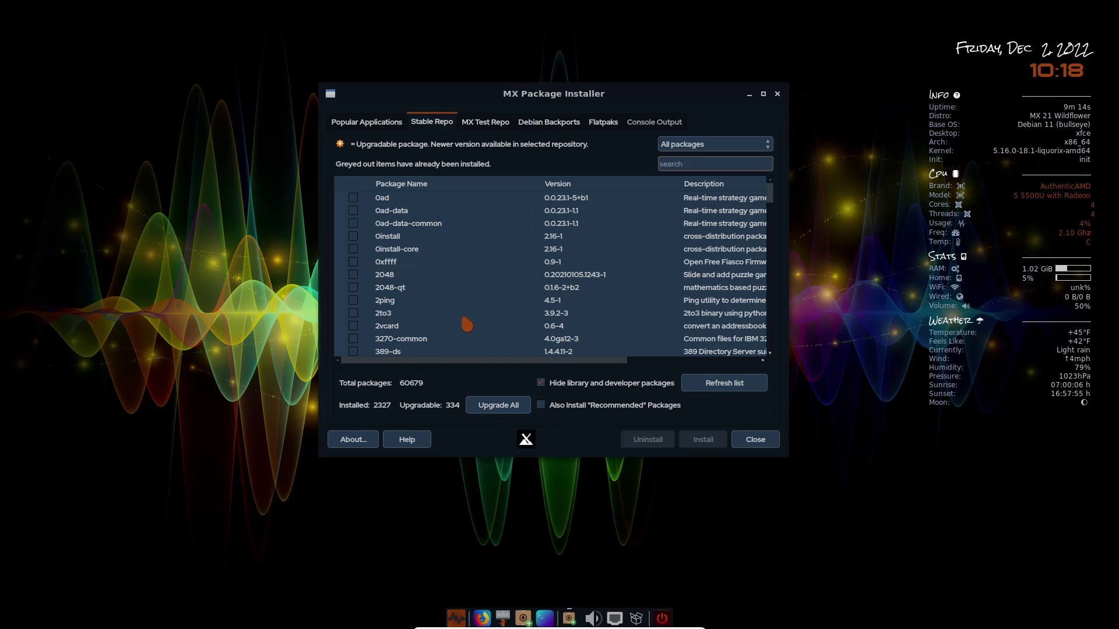
pyautogui.scroll(-10, 494, 295)
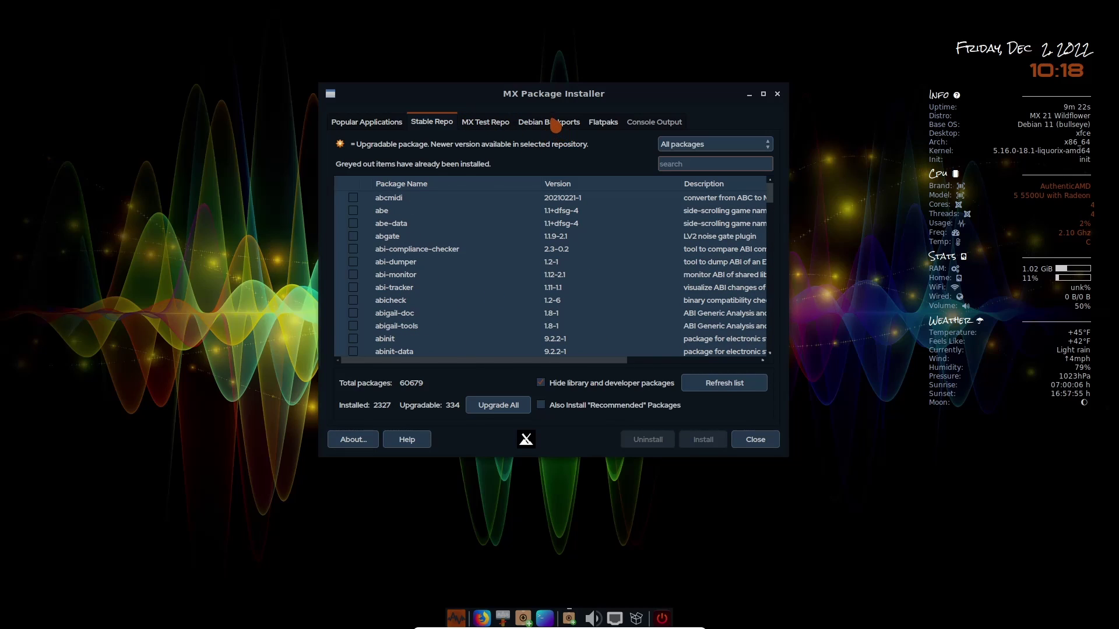
pyautogui.click(606, 124)
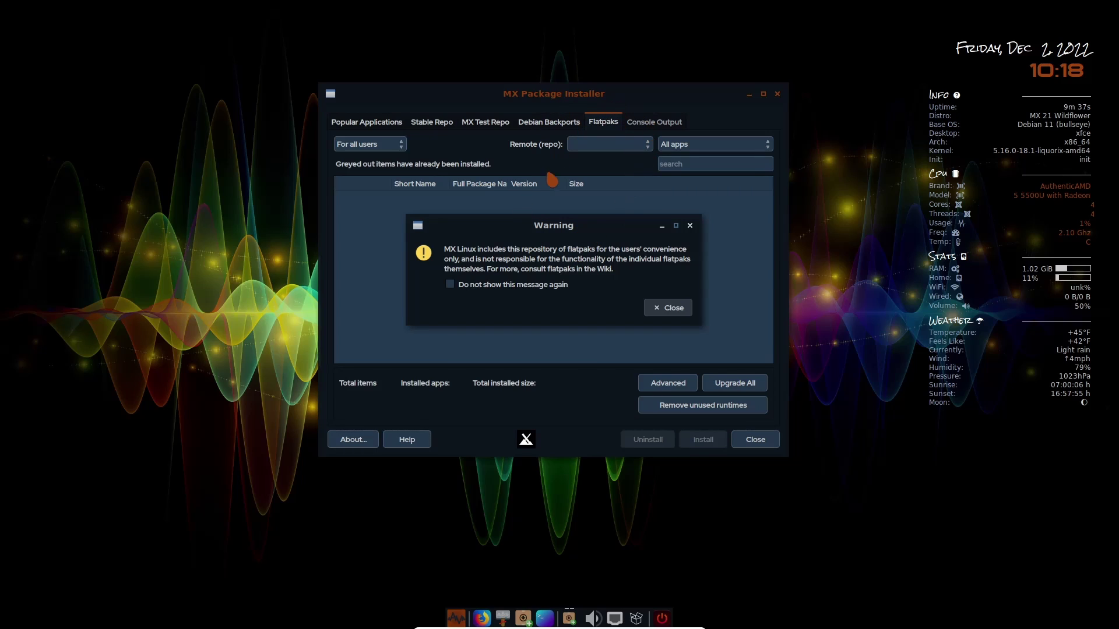
# Step: Dismiss the warning, authenticate, browse the 3491 flathub flatpaks, then return to Popular Applications
pyautogui.click(673, 308)
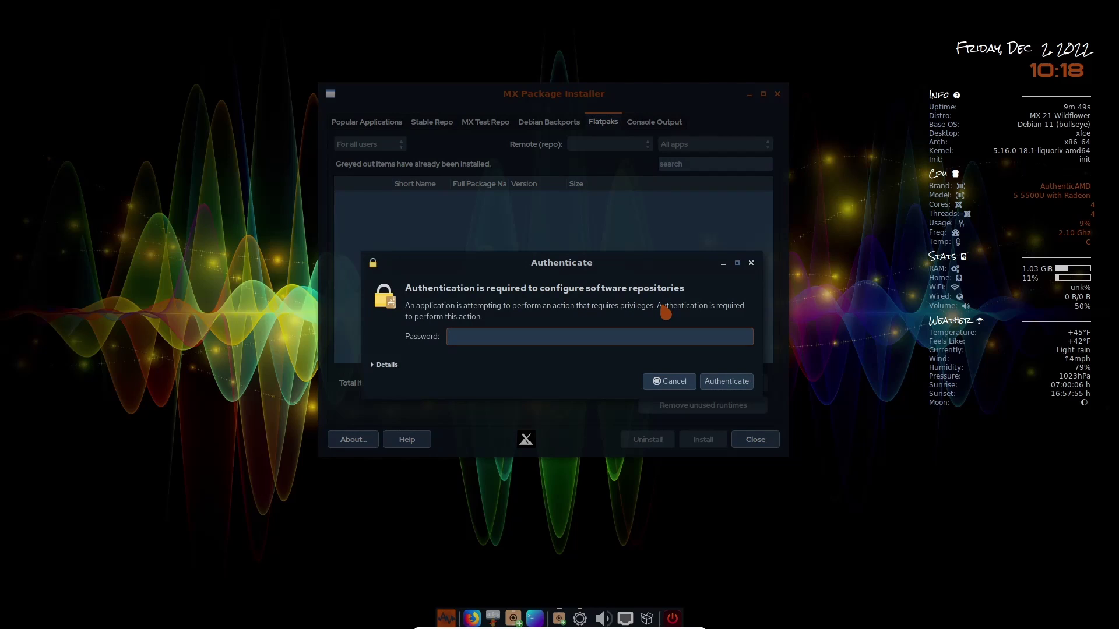
pyautogui.write('demo')
pyautogui.press('Return')
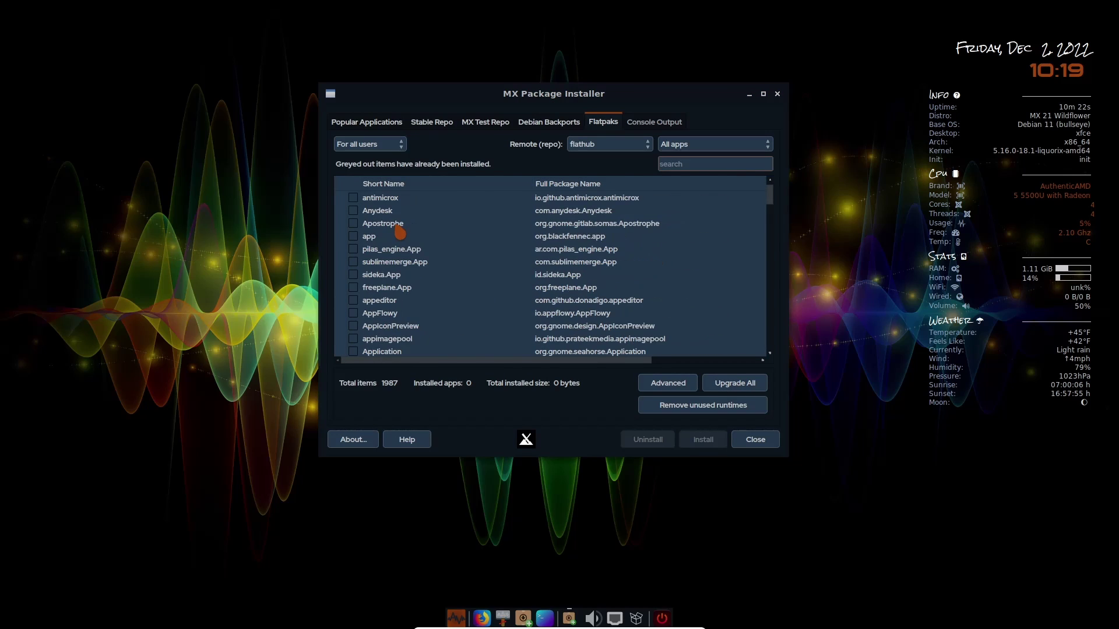
pyautogui.scroll(-18, 399, 232)
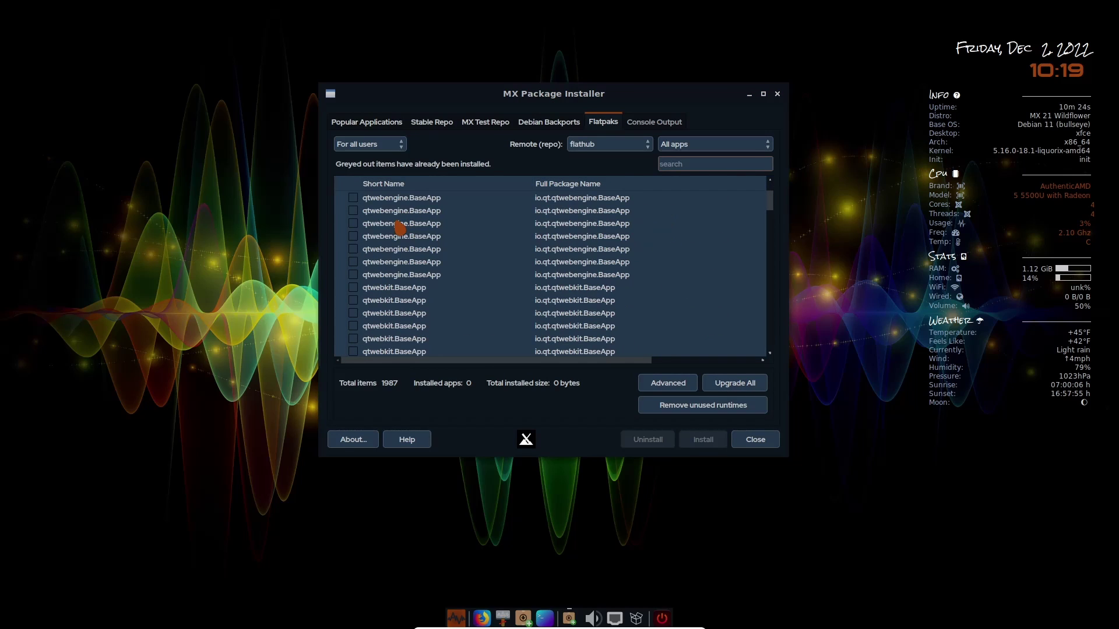
pyautogui.scroll(-18, 399, 229)
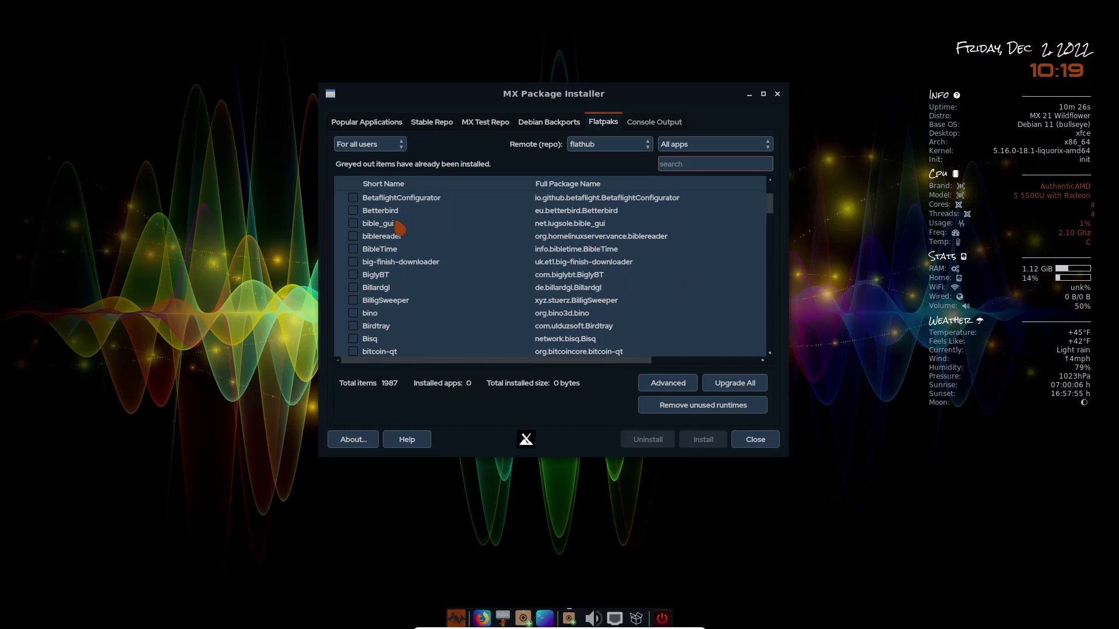
pyautogui.scroll(-9, 400, 229)
pyautogui.scroll(-2, 399, 229)
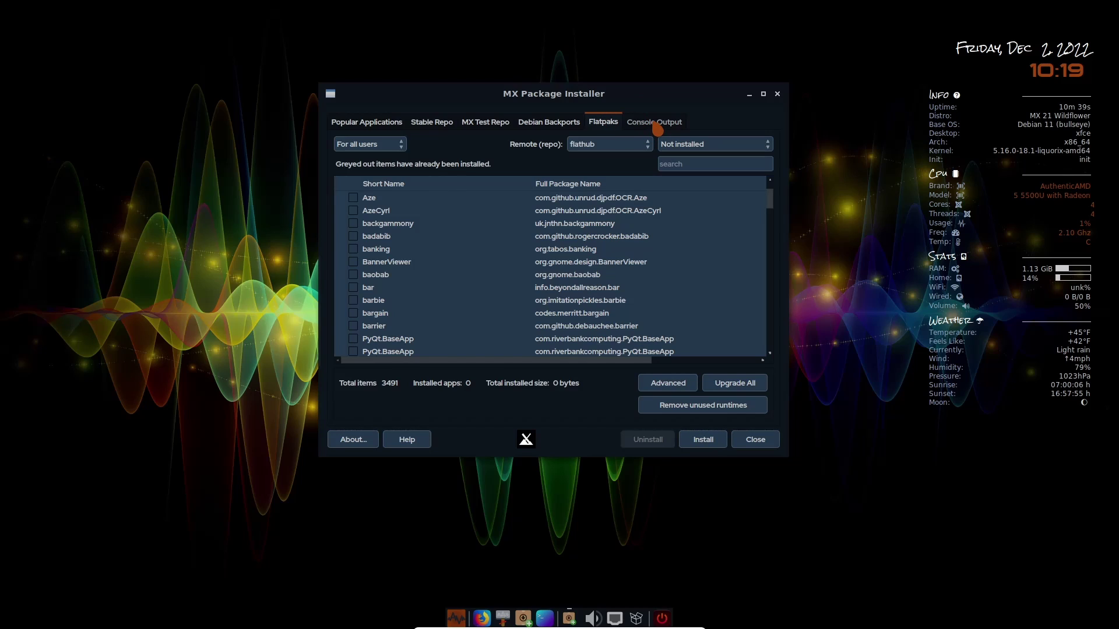
pyautogui.click(361, 123)
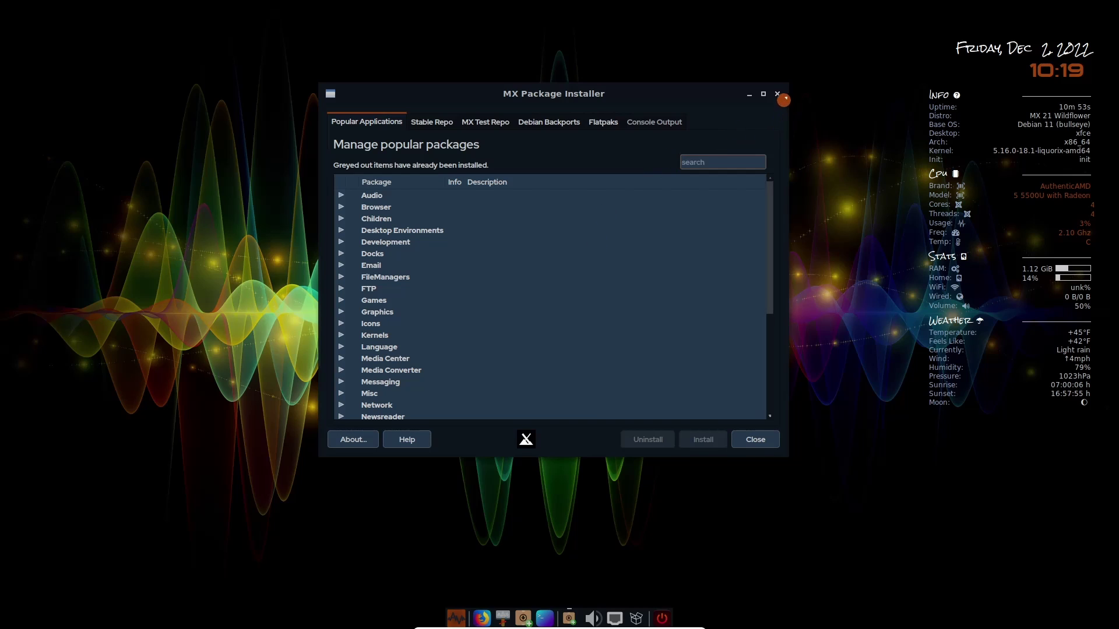
# Step: Close the package installer and open MX Tools maximized from the desktop menu
pyautogui.click(777, 94)
pyautogui.rightClick(399, 199)
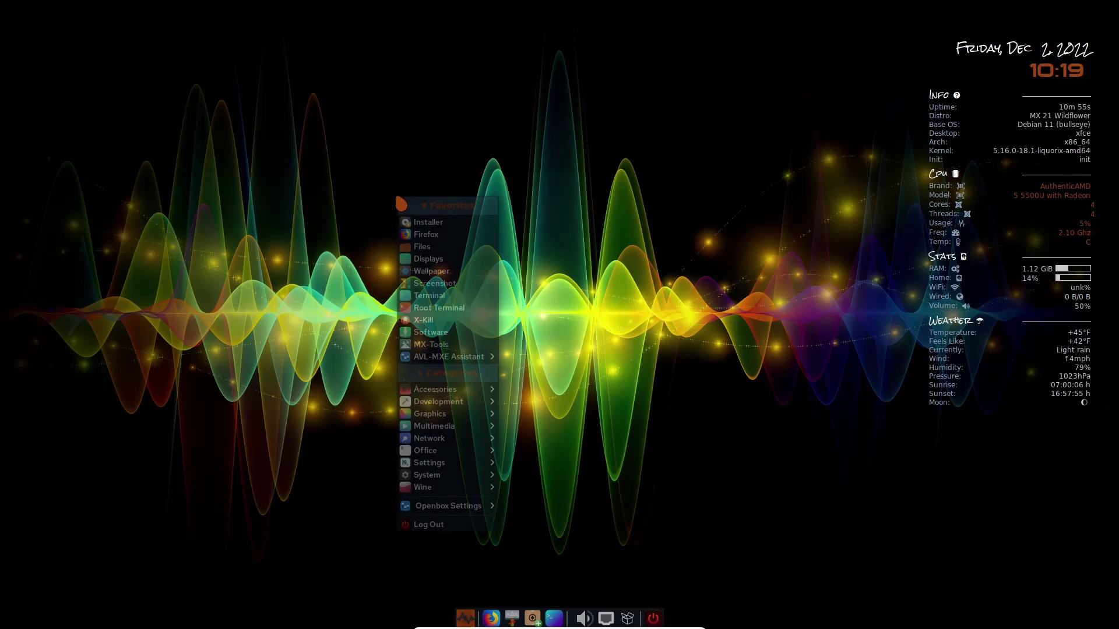
pyautogui.click(441, 348)
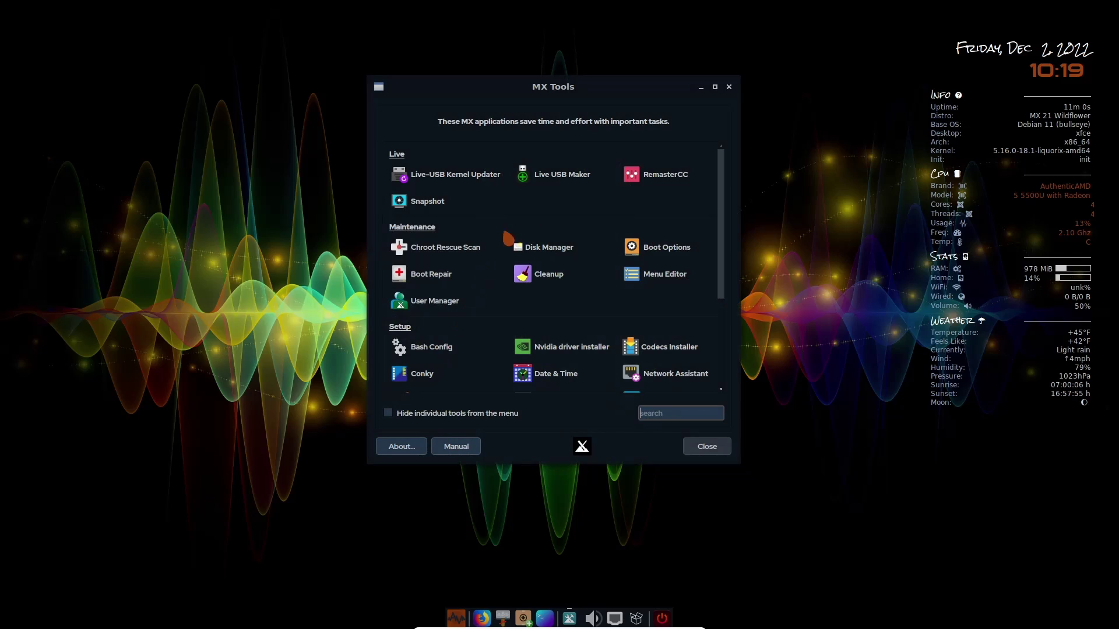
pyautogui.click(715, 87)
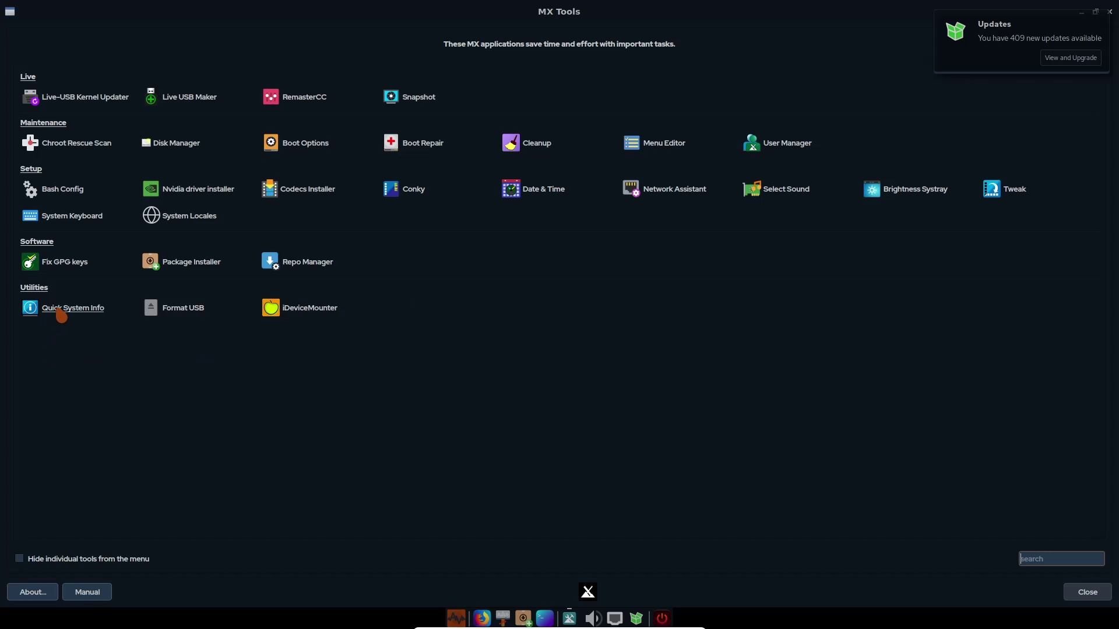
# Step: Run Quick System Info from MX Tools, scroll through its report, then close the terminal
pyautogui.click(61, 309)
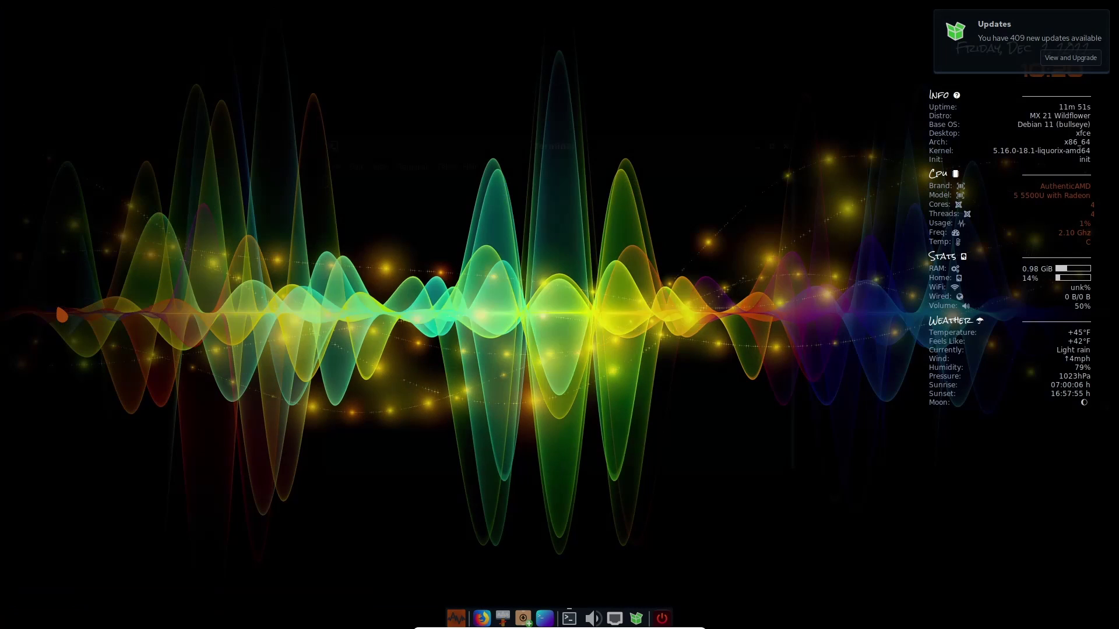
pyautogui.scroll(8, 642, 378)
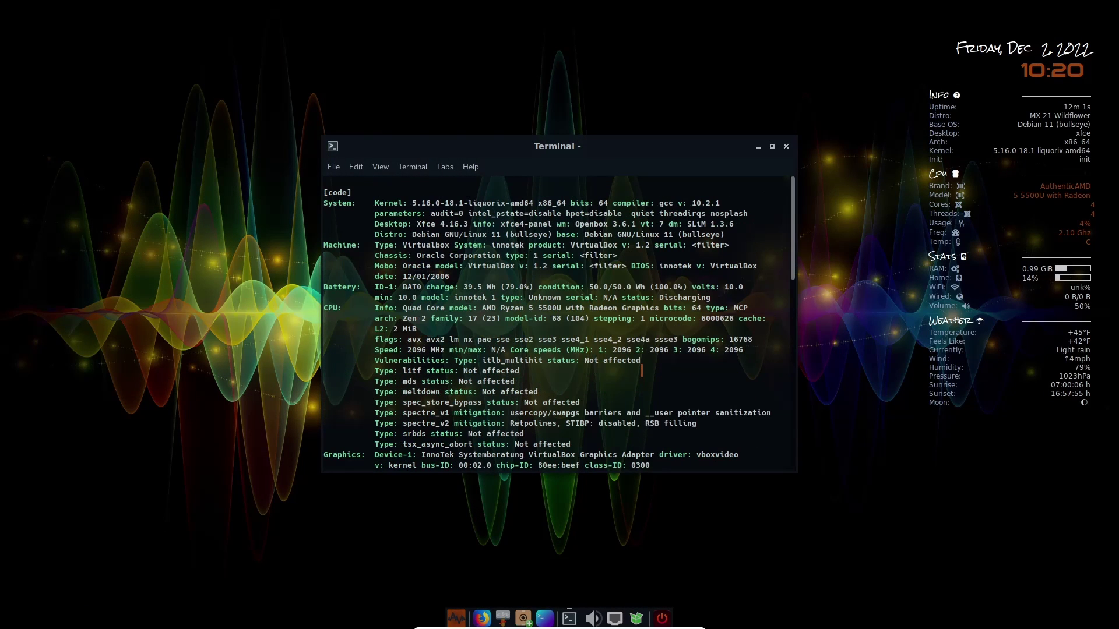
pyautogui.scroll(-15, 644, 361)
pyautogui.scroll(-4, 644, 359)
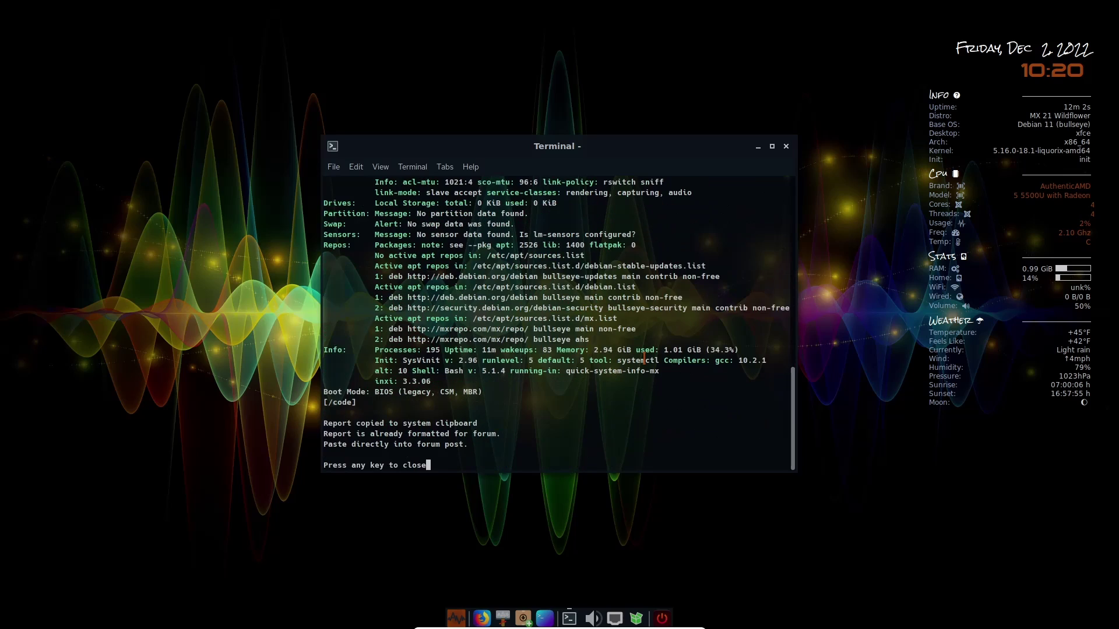
pyautogui.scroll(15, 644, 360)
pyautogui.scroll(-18, 645, 358)
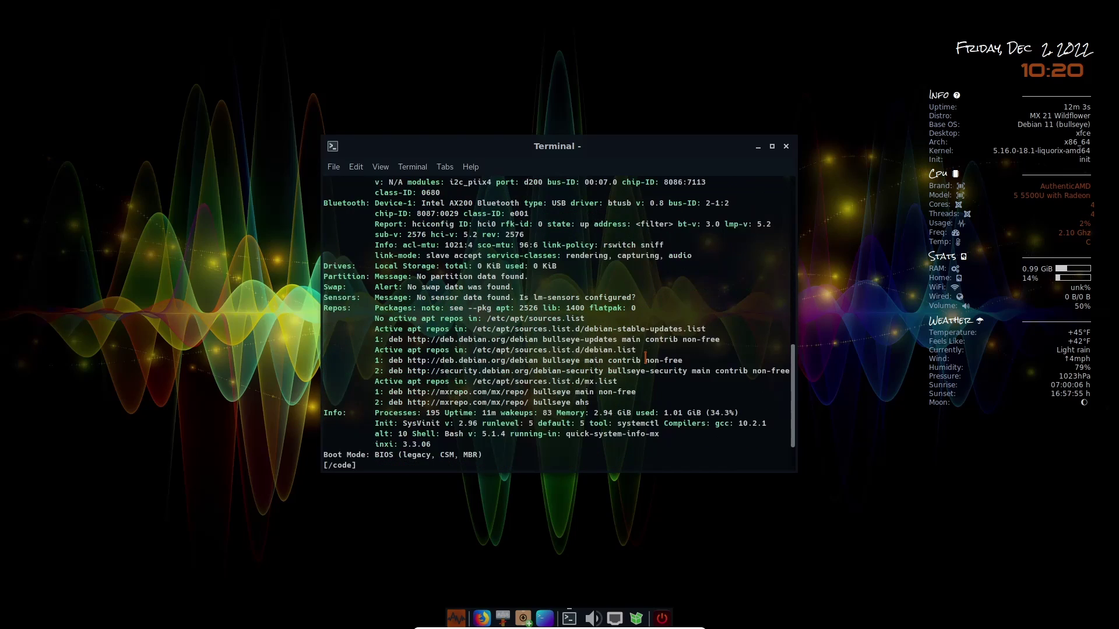
pyautogui.scroll(18, 645, 357)
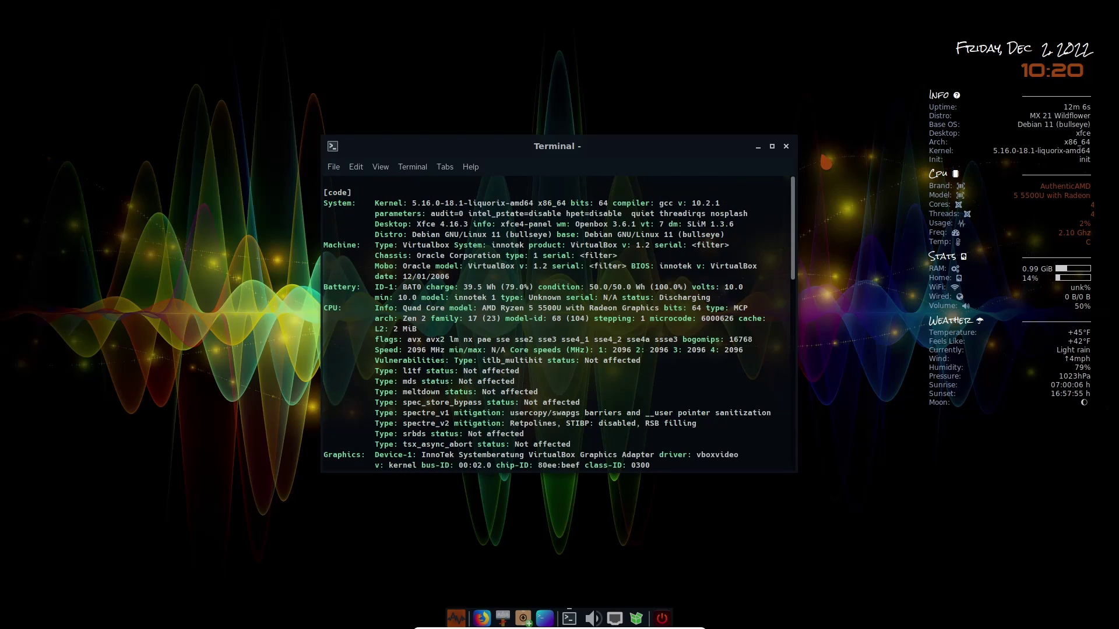
pyautogui.click(786, 146)
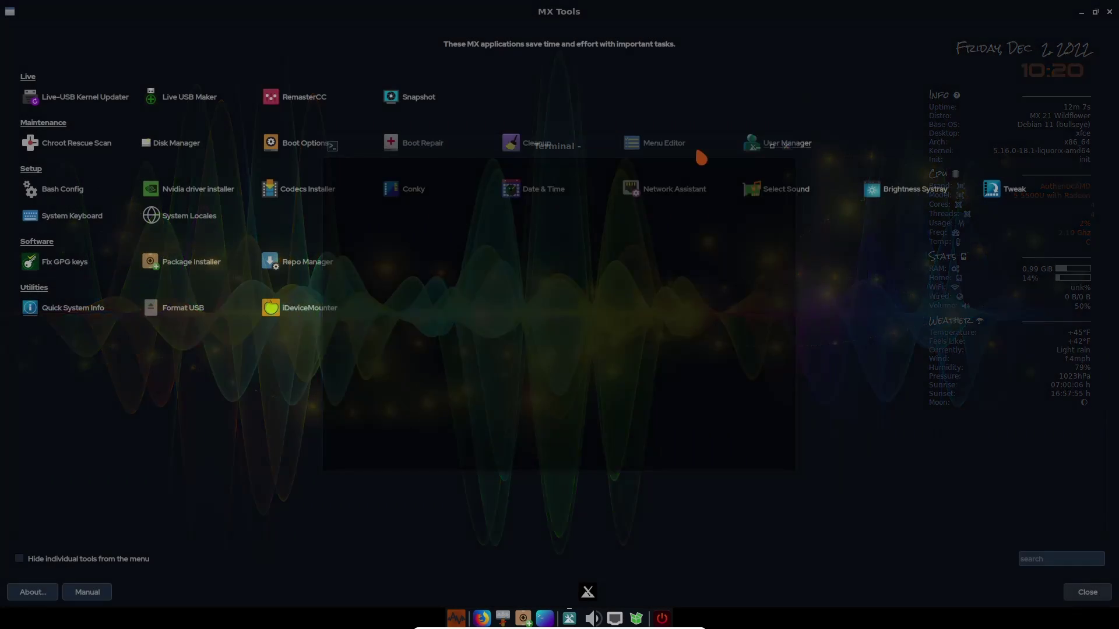
# Step: Close MX Tools and open the desktop root menu, browsing AVL-MXE Assistant, Accessories and Development
pyautogui.click(1108, 12)
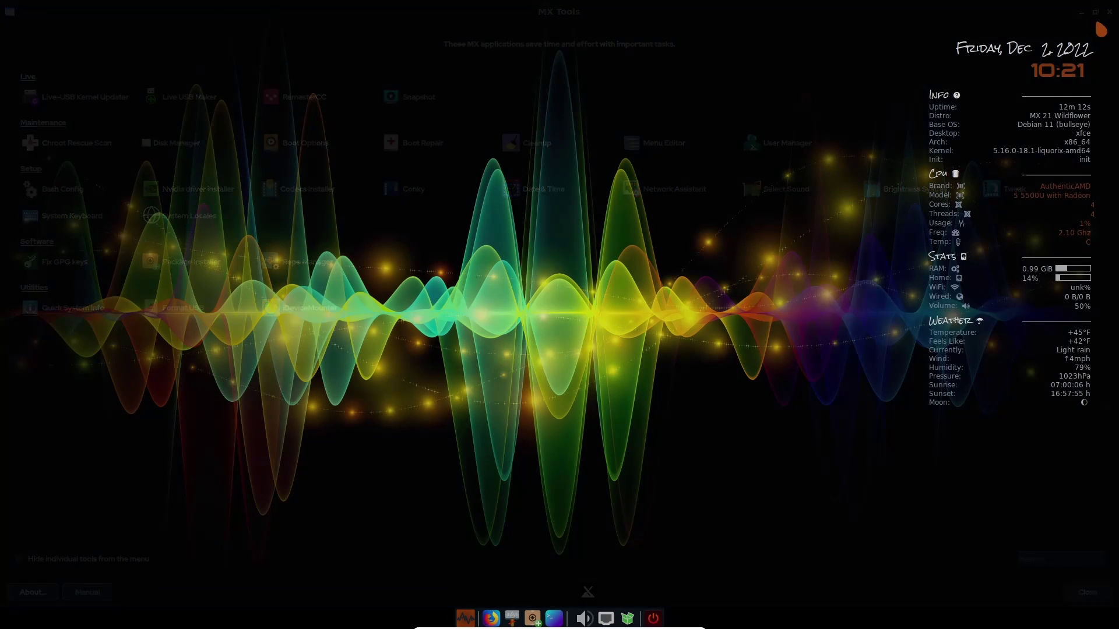
pyautogui.rightClick(344, 206)
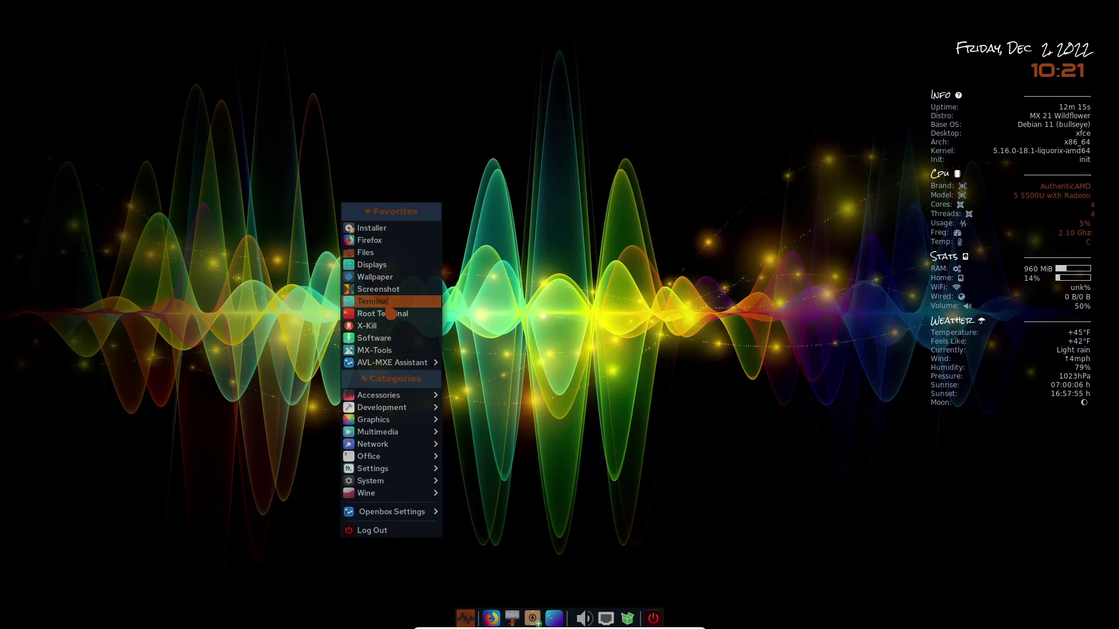
pyautogui.moveTo(391, 369)
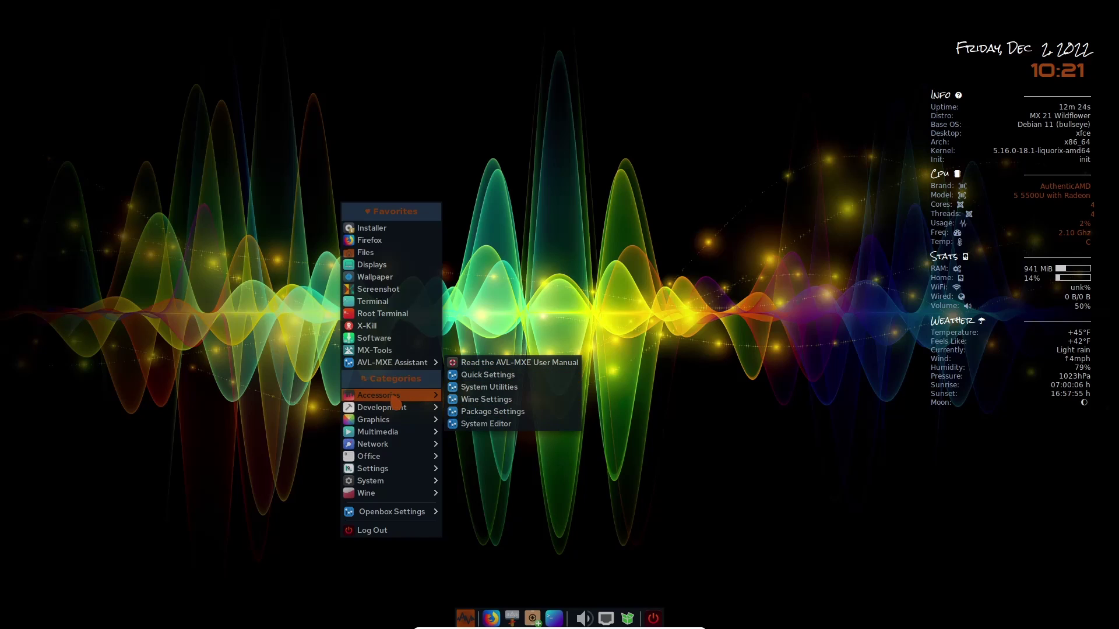
pyautogui.moveTo(392, 398)
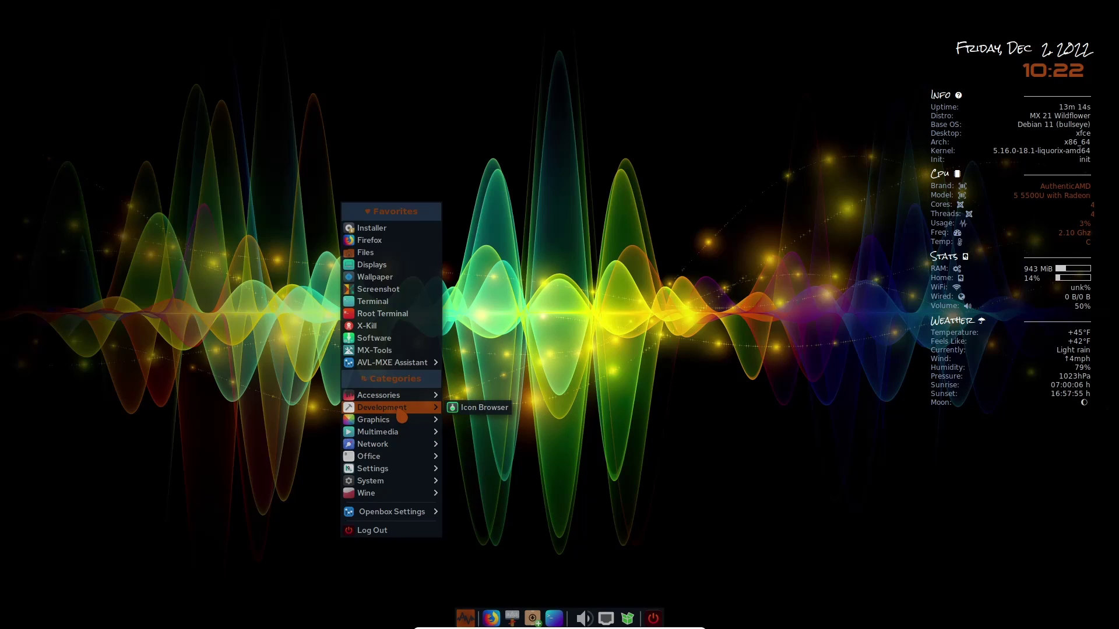
# Step: Browse the root menu categories from Graphics and Multimedia down to the System submenu
pyautogui.moveTo(400, 426)
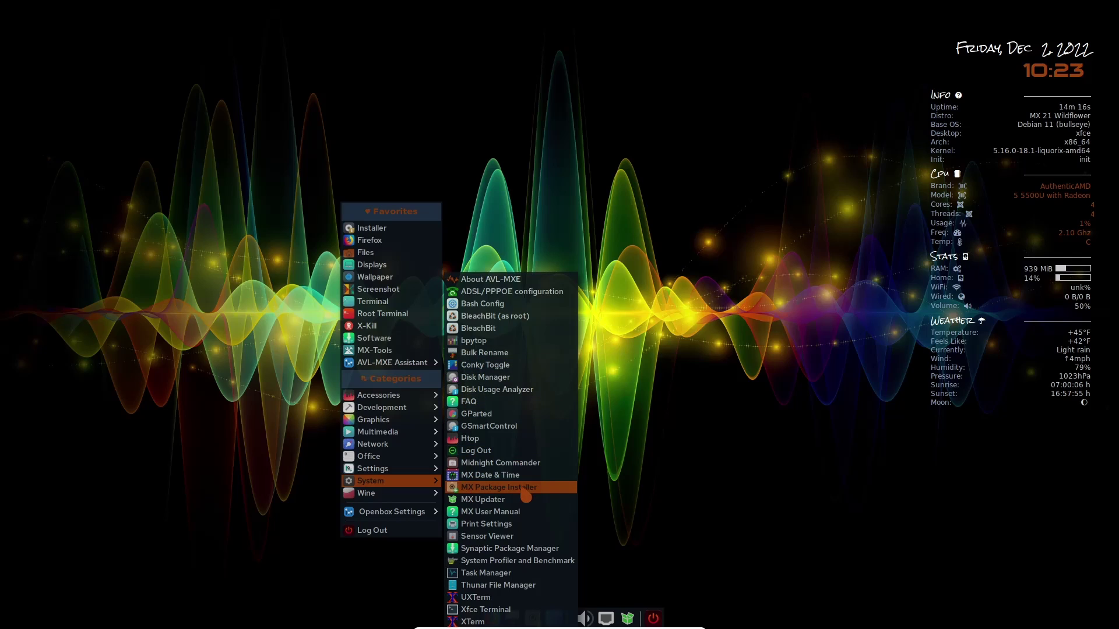
# Step: Launch Synaptic Package Manager from the System menu and authenticate with the administrator password
pyautogui.click(526, 551)
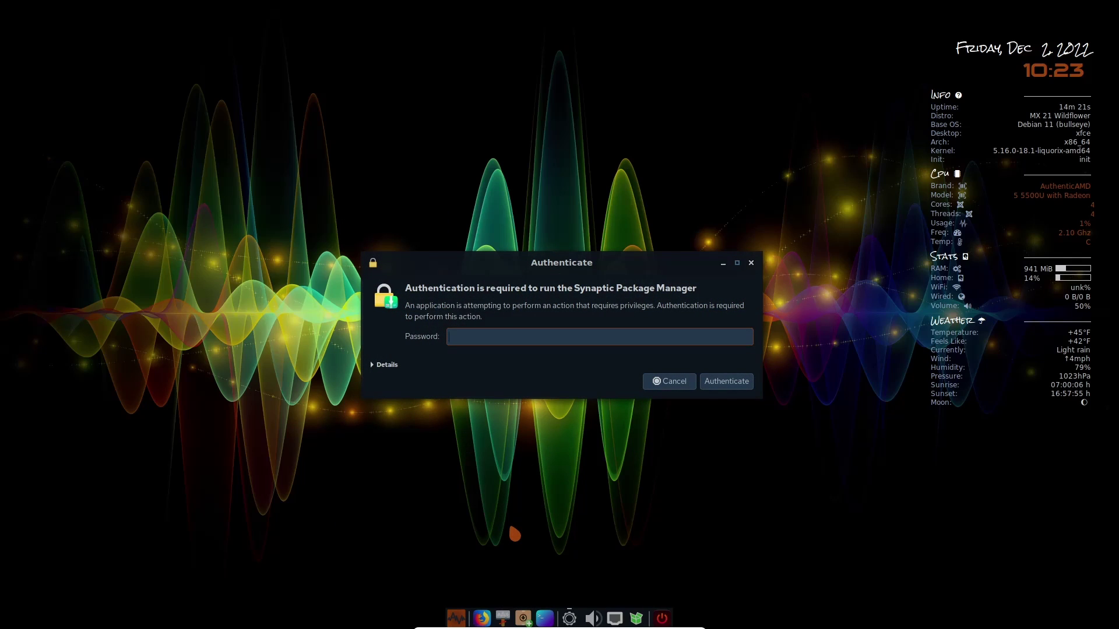
pyautogui.write('****')
pyautogui.press('Return')
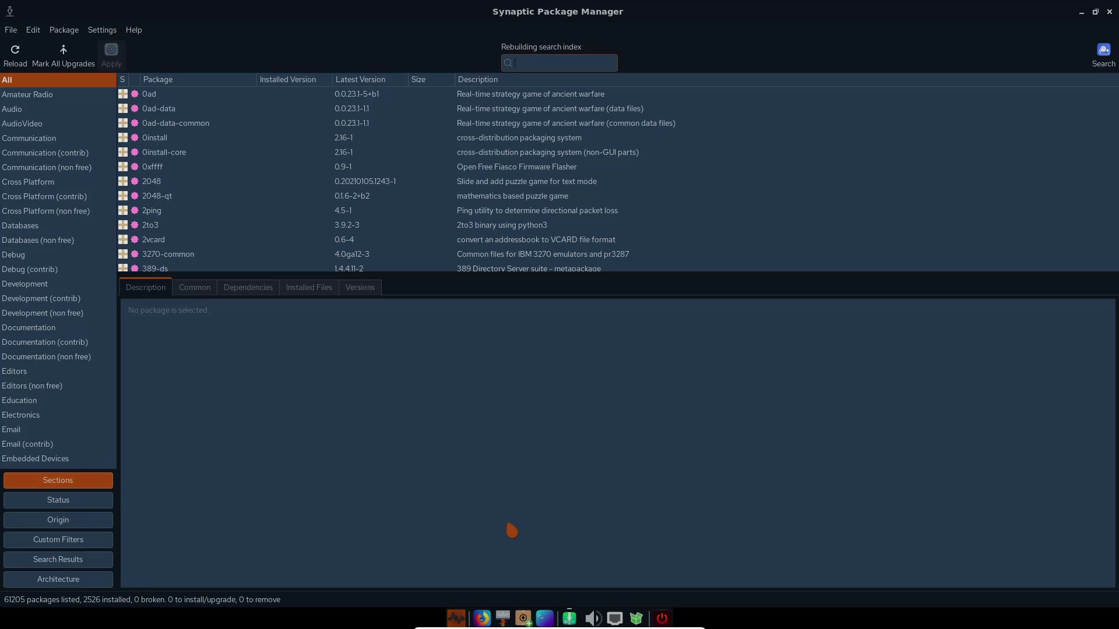
# Step: Search Synaptic for the blender packages
pyautogui.click(1107, 62)
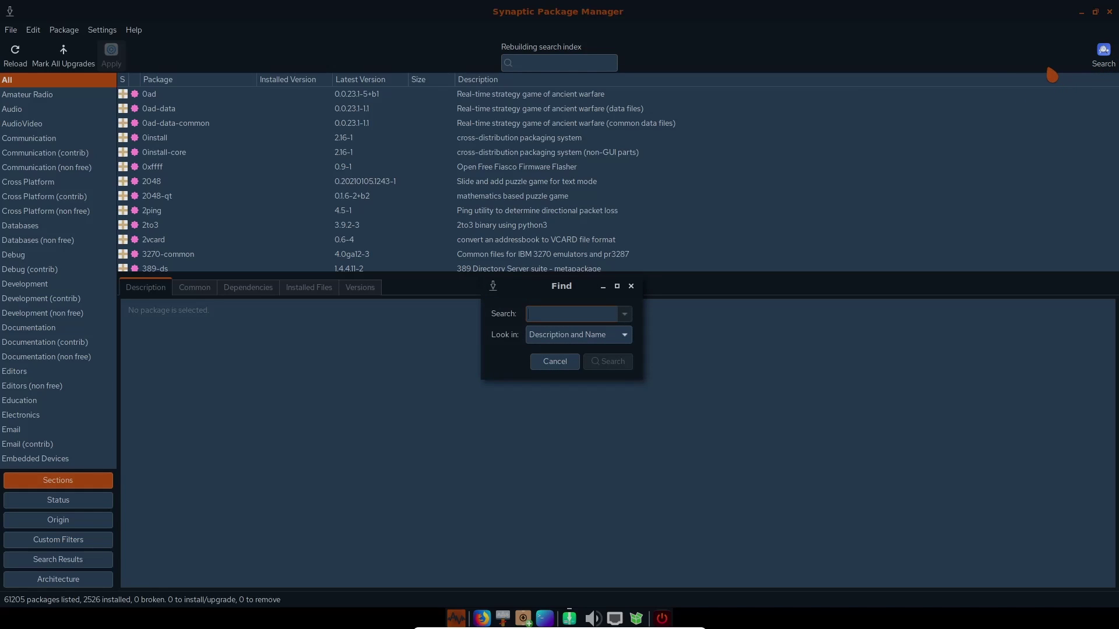
pyautogui.write('gparted')
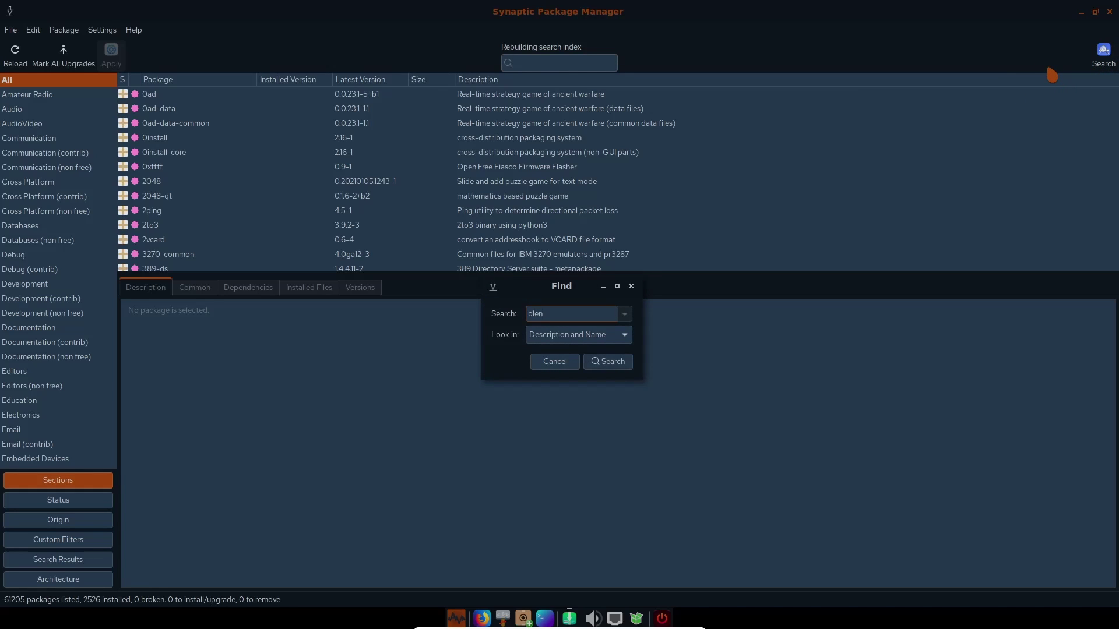
pyautogui.press('Return')
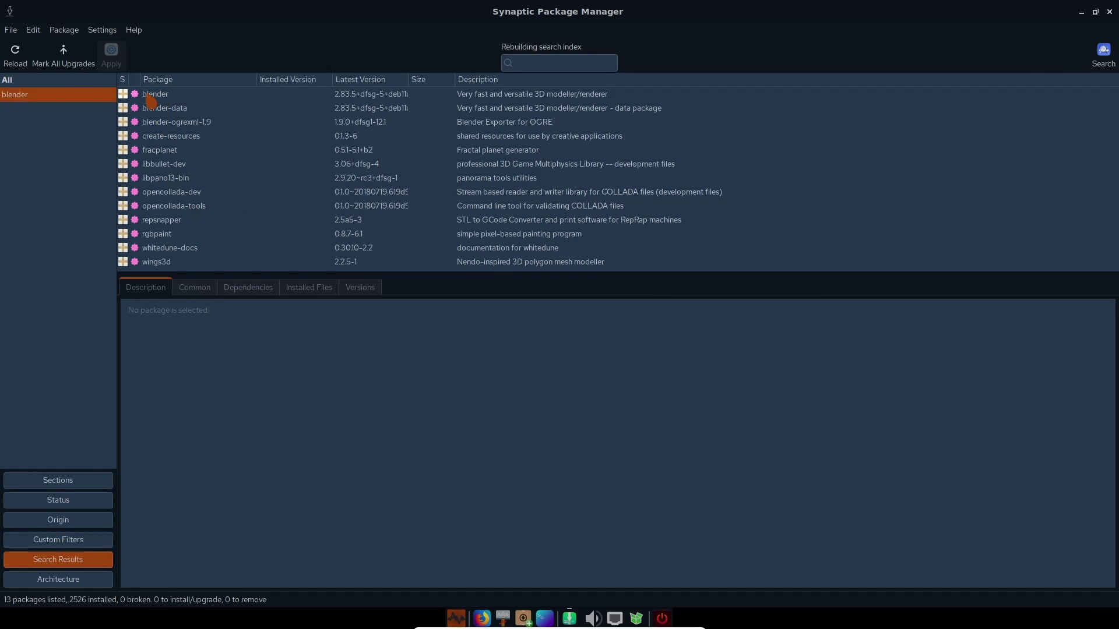
# Step: Mark the blender package for installation and scroll through its required packages
pyautogui.rightClick(129, 96)
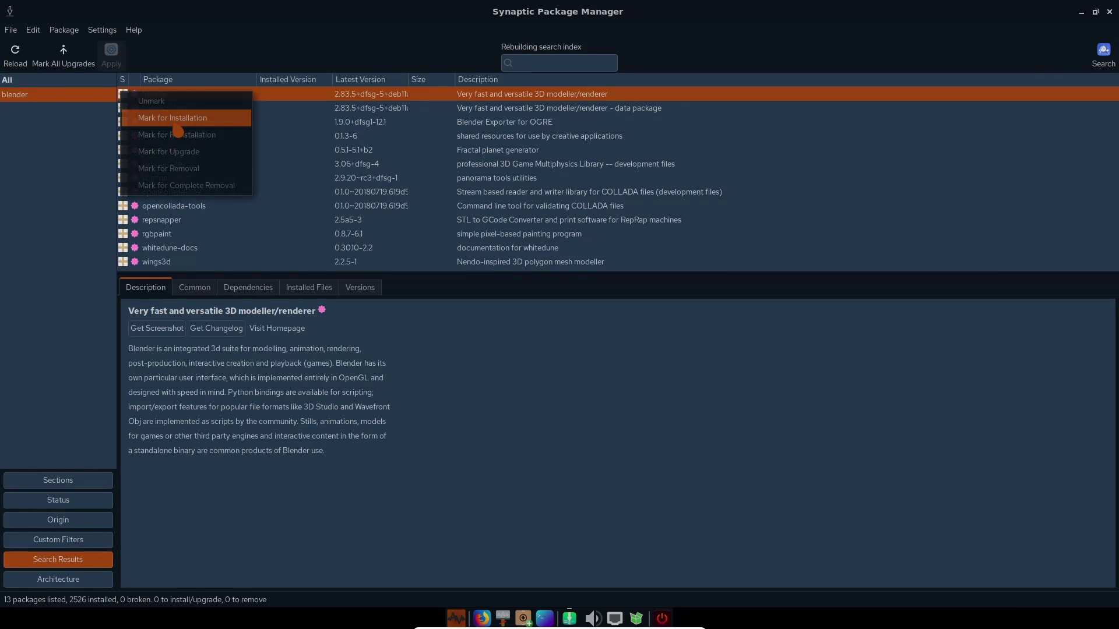
pyautogui.click(174, 118)
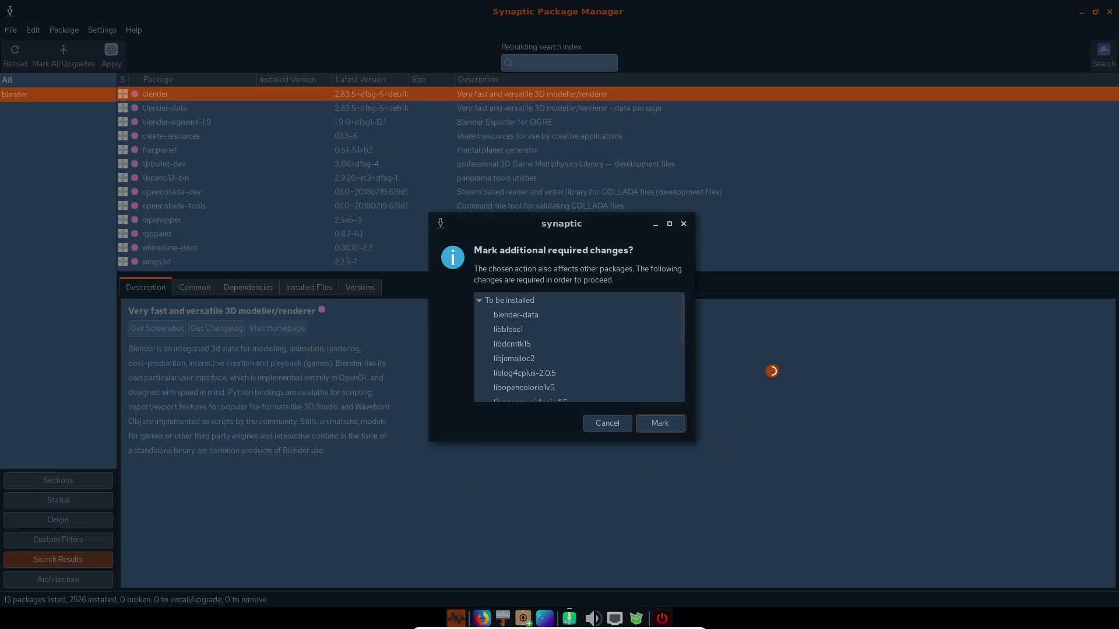
pyautogui.scroll(-3, 615, 336)
pyautogui.scroll(3, 615, 337)
pyautogui.scroll(-3, 613, 336)
pyautogui.scroll(3, 612, 336)
pyautogui.scroll(-3, 610, 334)
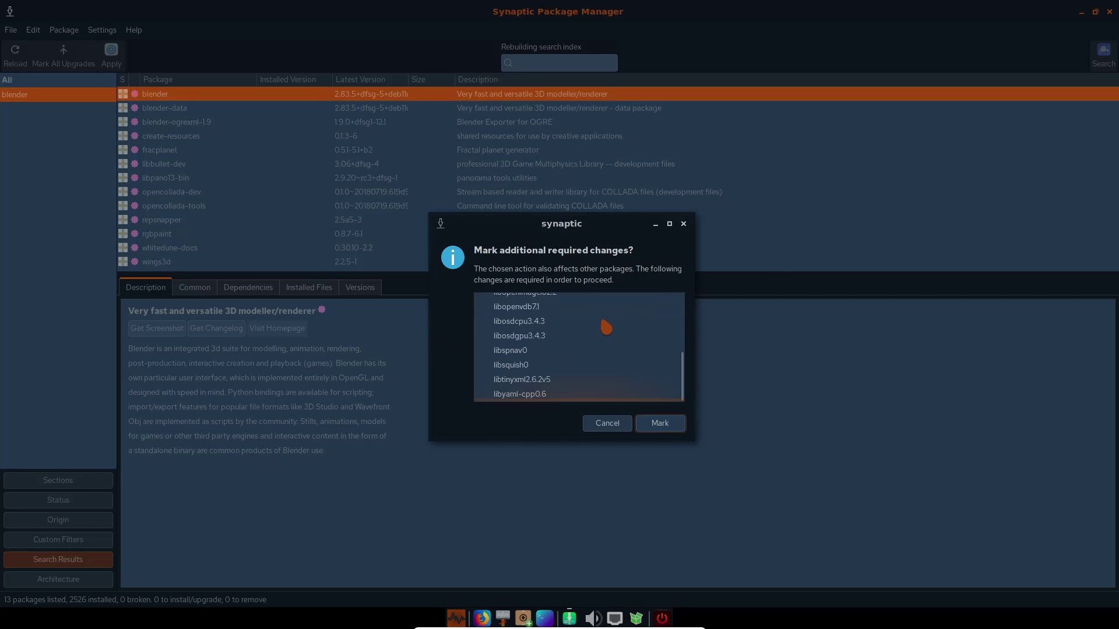
pyautogui.scroll(3, 604, 325)
# Step: Accept blender's required packages (16 to install, 222 MB), then preview and close Blender's screenshot
pyautogui.click(660, 423)
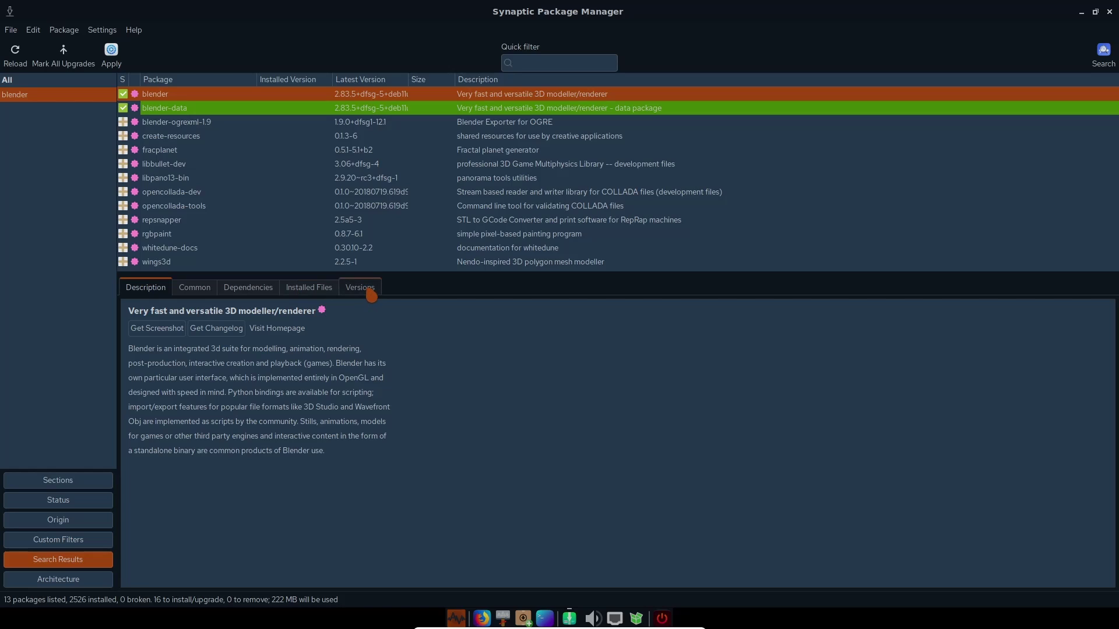
pyautogui.click(177, 329)
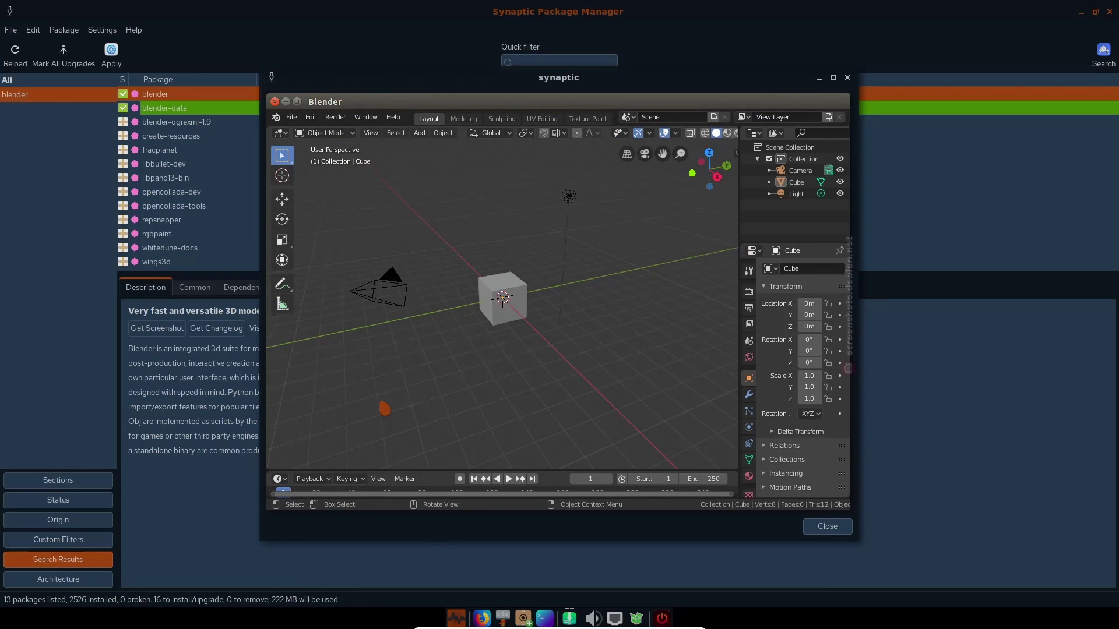
pyautogui.click(847, 78)
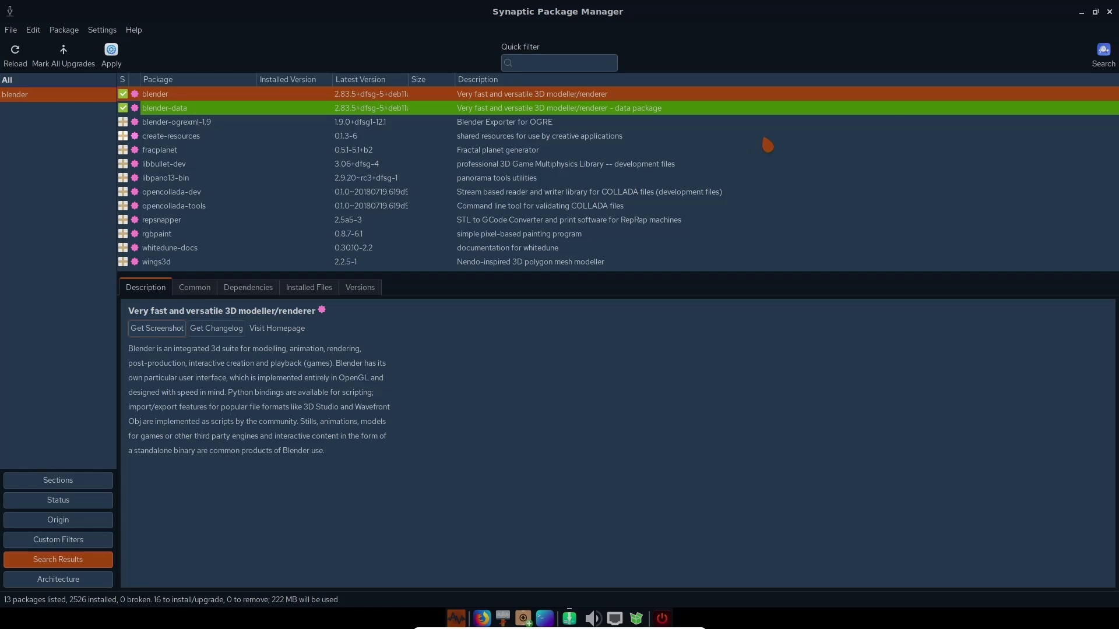
# Step: Quit Synaptic discarding marked changes, then browse the desktop menu's Settings, Wine and Openbox Settings entries and dismiss it
pyautogui.click(1110, 12)
pyautogui.click(755, 364)
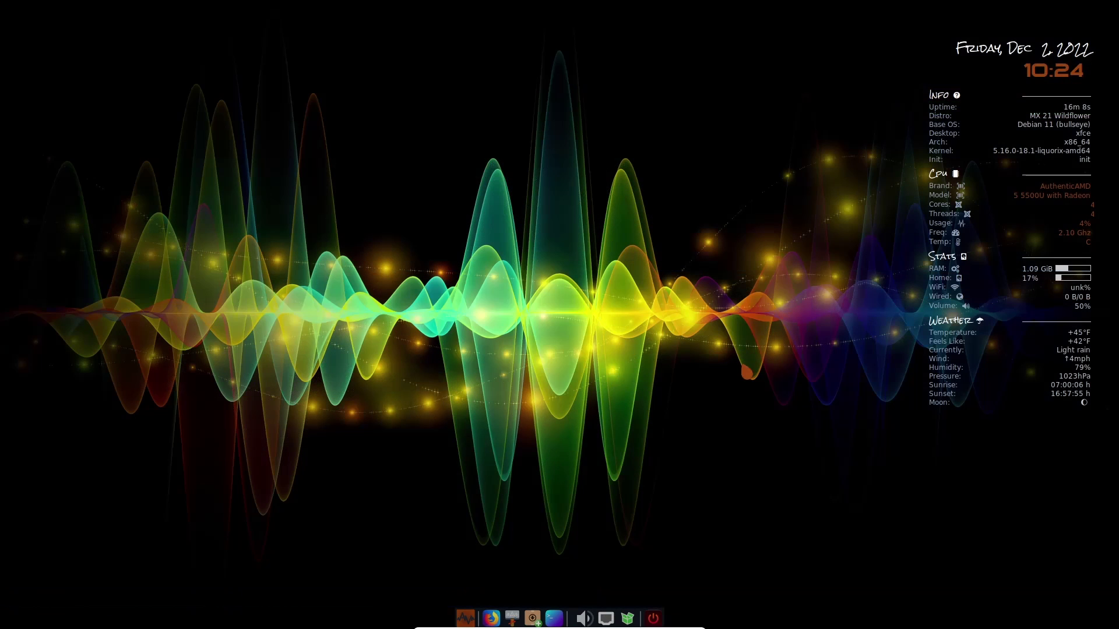
pyautogui.rightClick(427, 87)
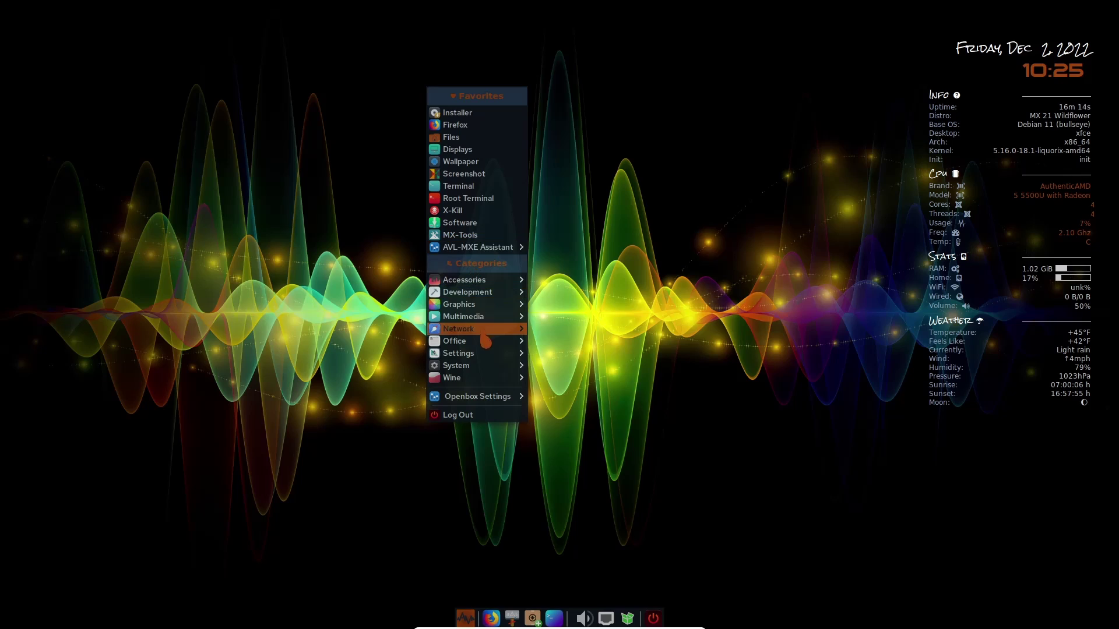
pyautogui.moveTo(491, 357)
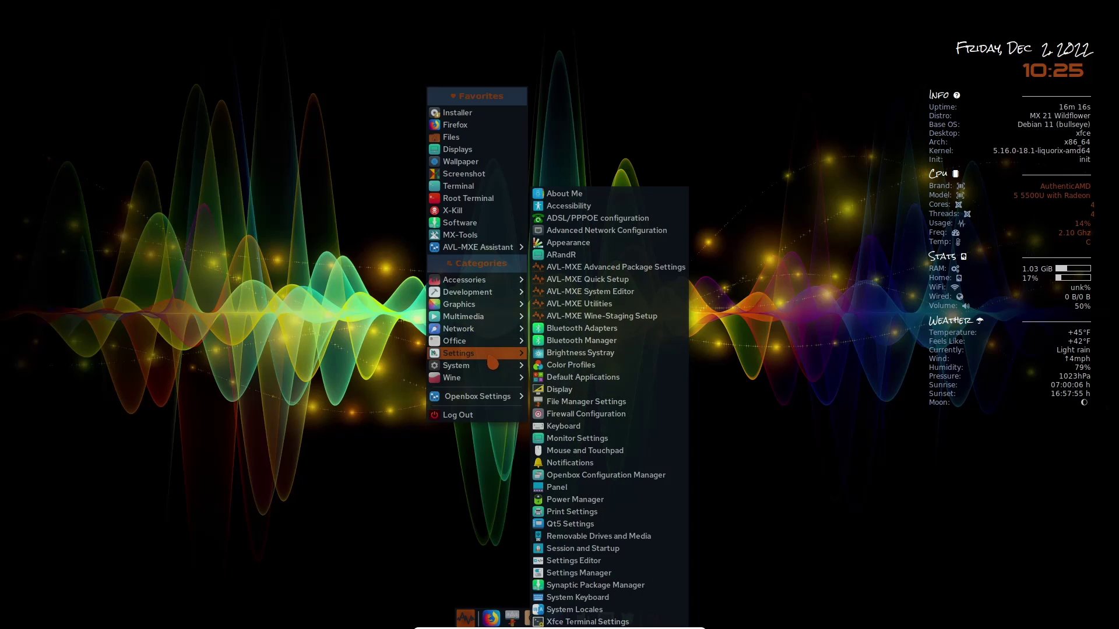
pyautogui.moveTo(497, 384)
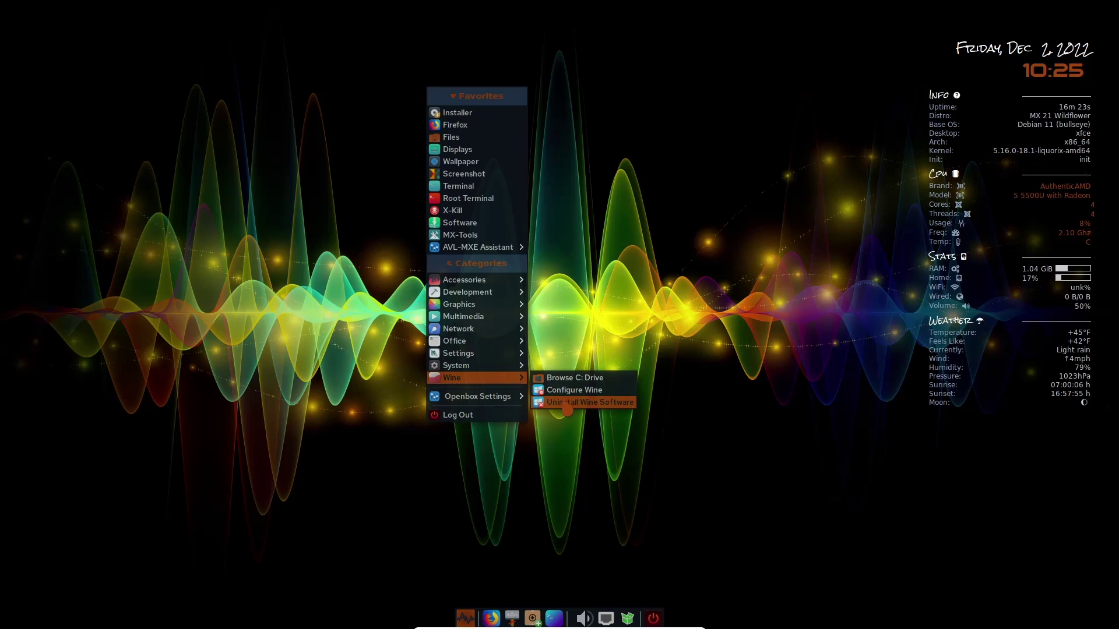
pyautogui.moveTo(511, 407)
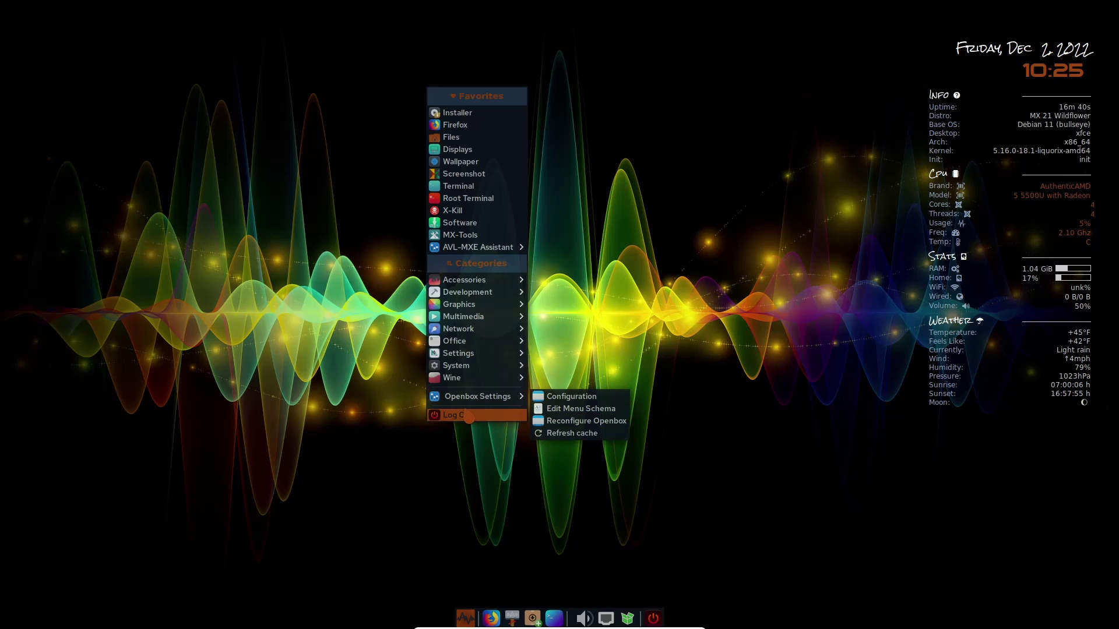
pyautogui.click(633, 146)
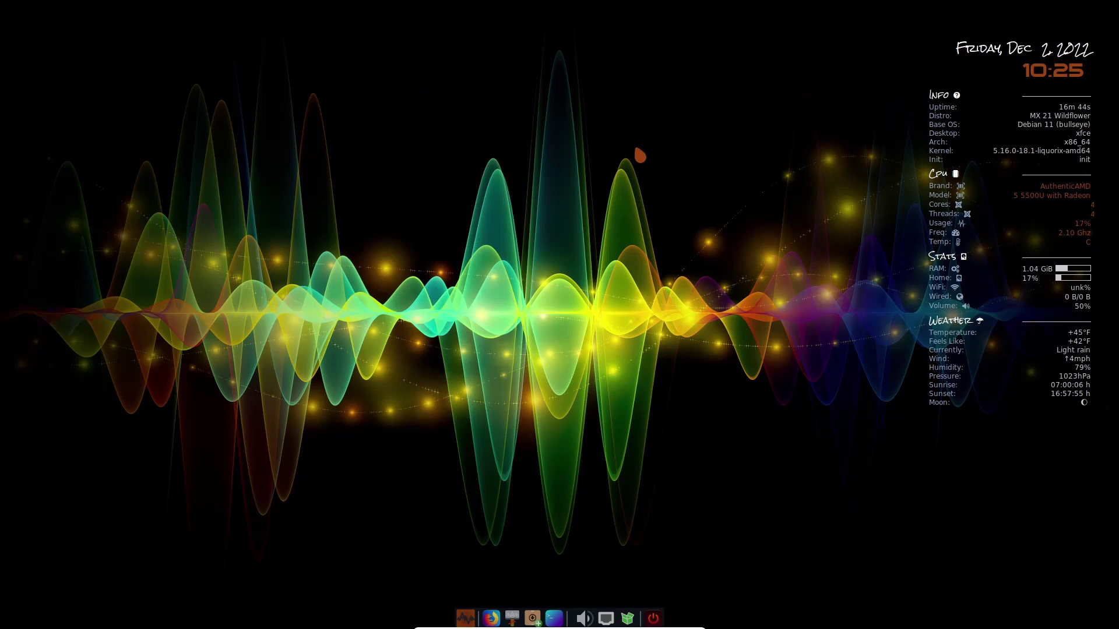